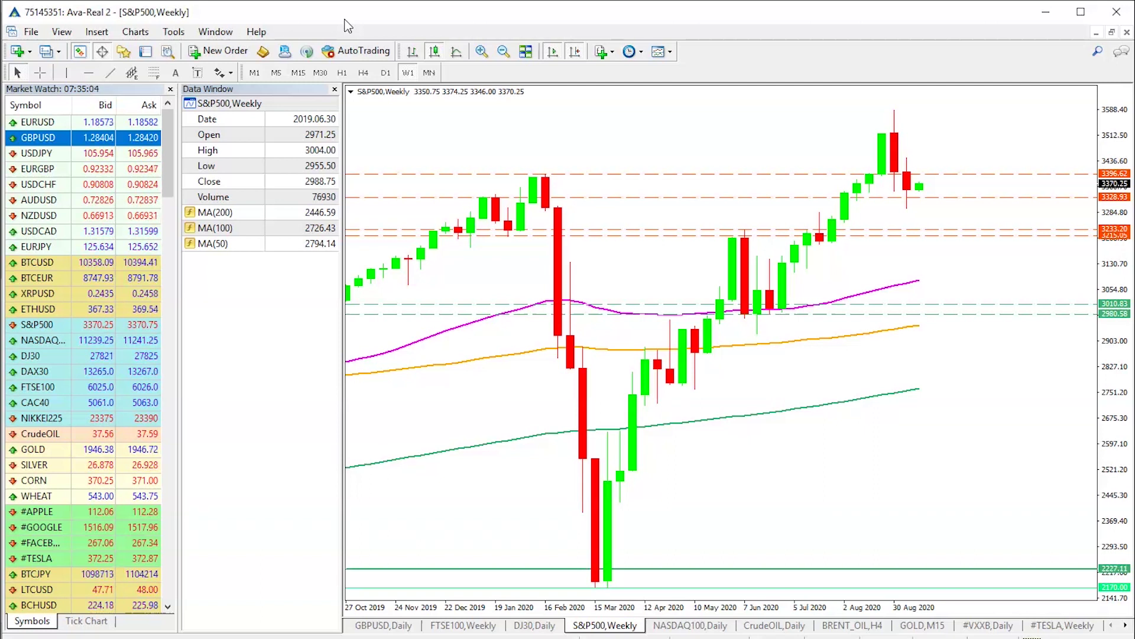
# Delete the two dashed horizontal lines at 3396.62 and 3328.93 from the weekly S&P500 chart
pyautogui.click(854, 176)
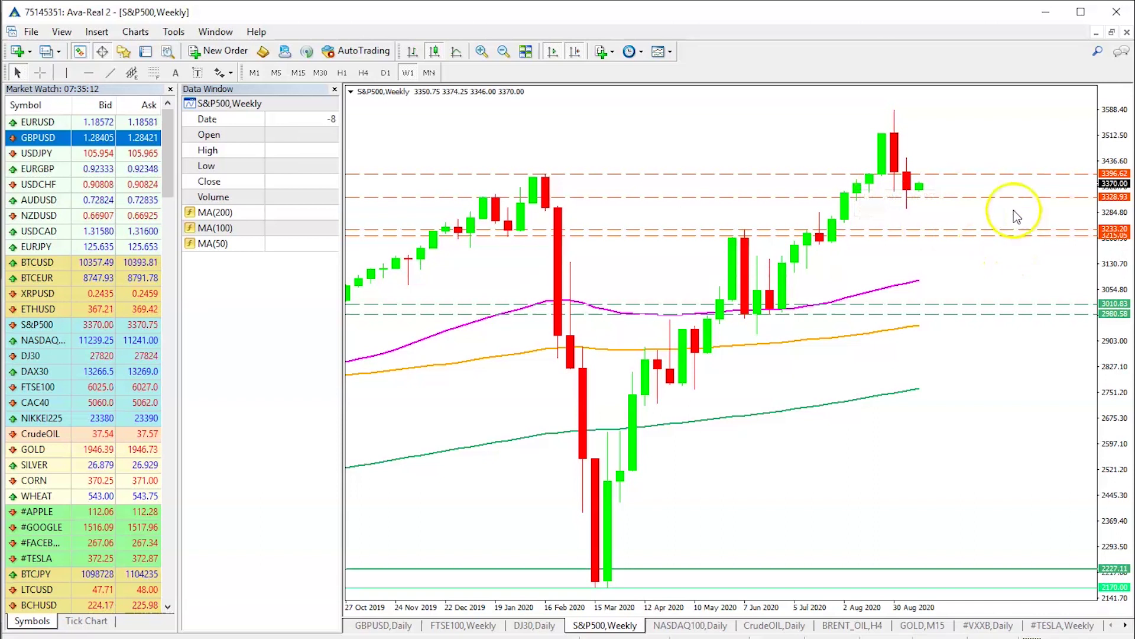
pyautogui.doubleClick(968, 197)
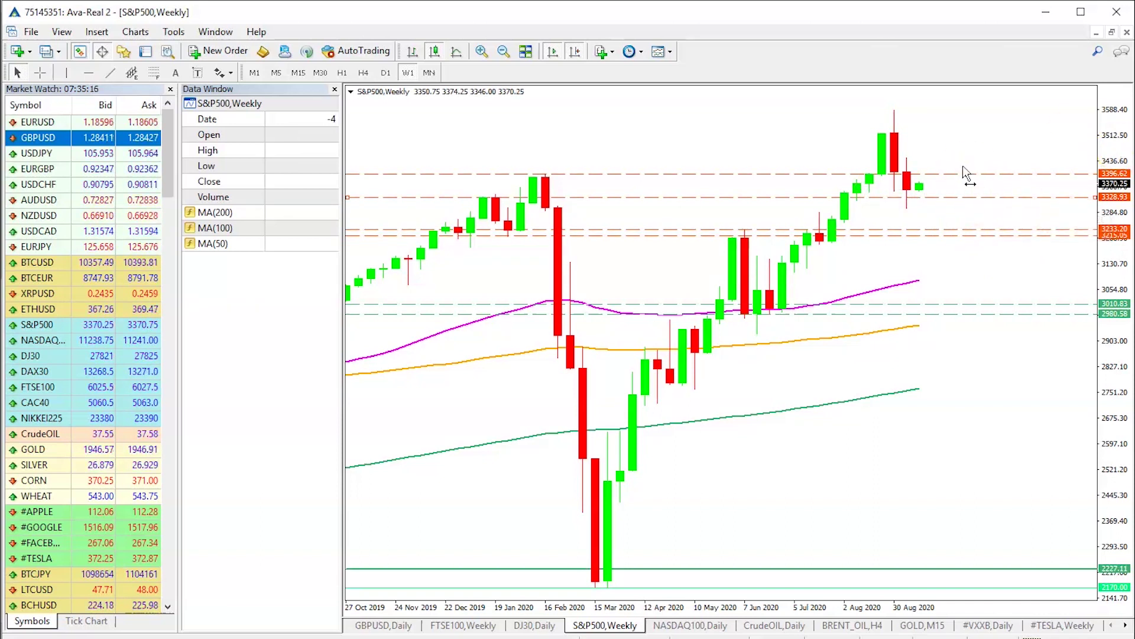
pyautogui.rightClick(964, 169)
pyautogui.click(1041, 254)
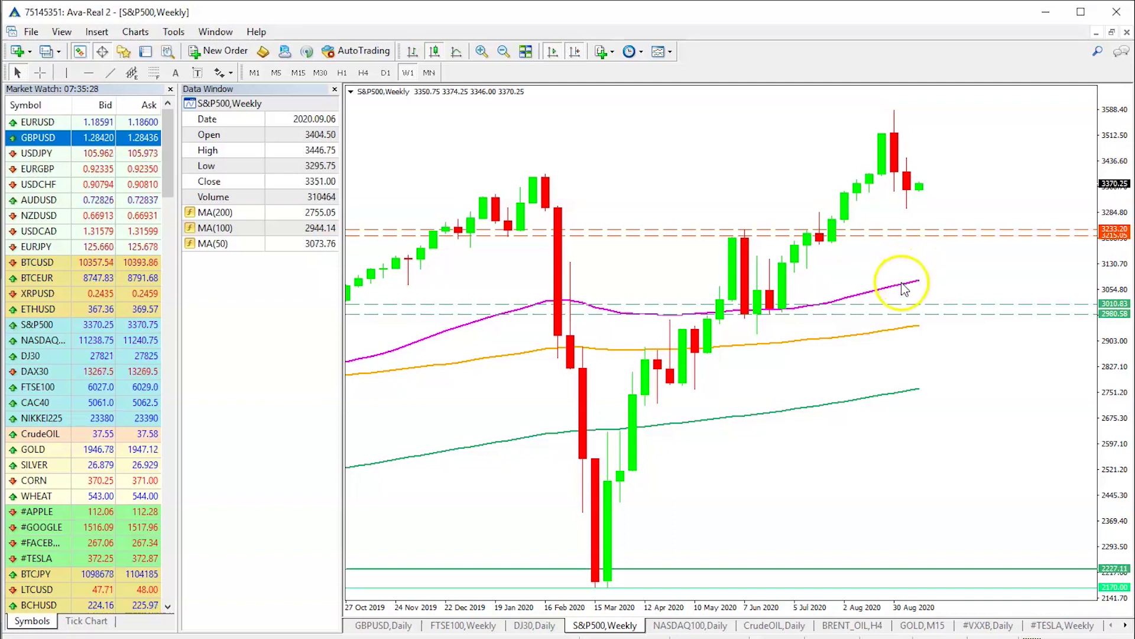
# Examine the 50, 100 and 200-period moving averages beneath the recent candles on the weekly S&P500 chart
pyautogui.moveTo(904, 288)
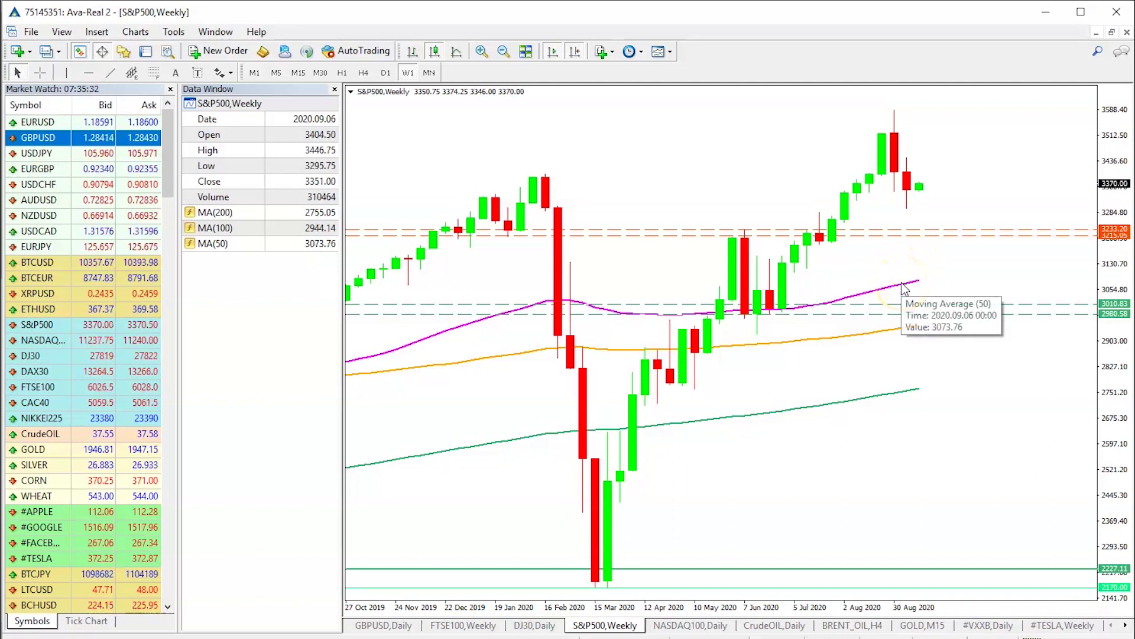
pyautogui.moveTo(867, 339)
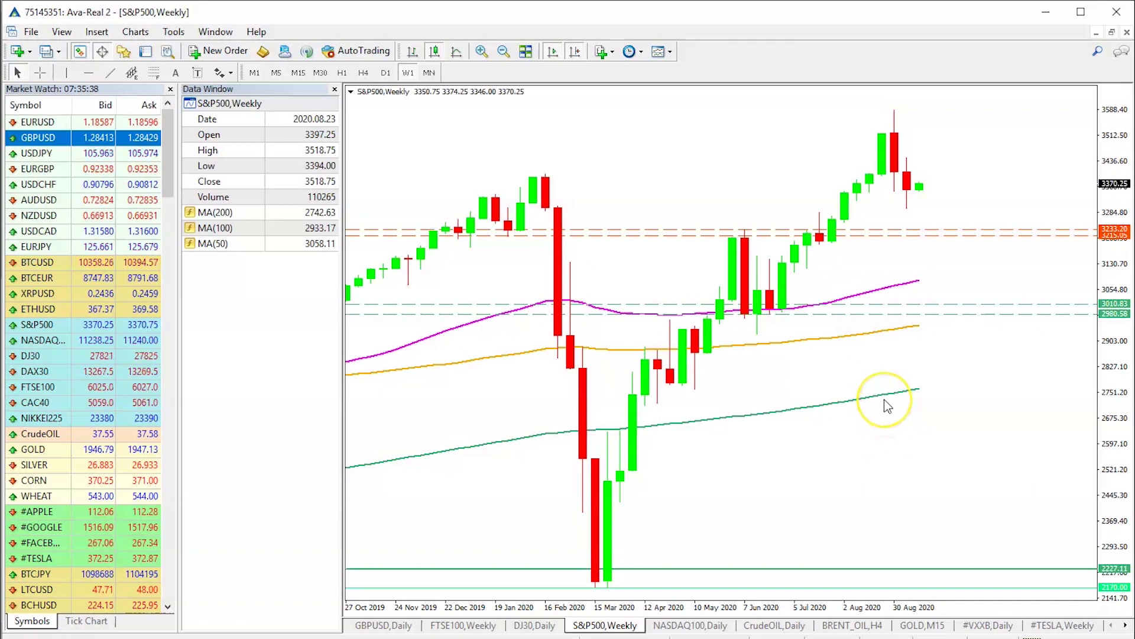
pyautogui.click(861, 195)
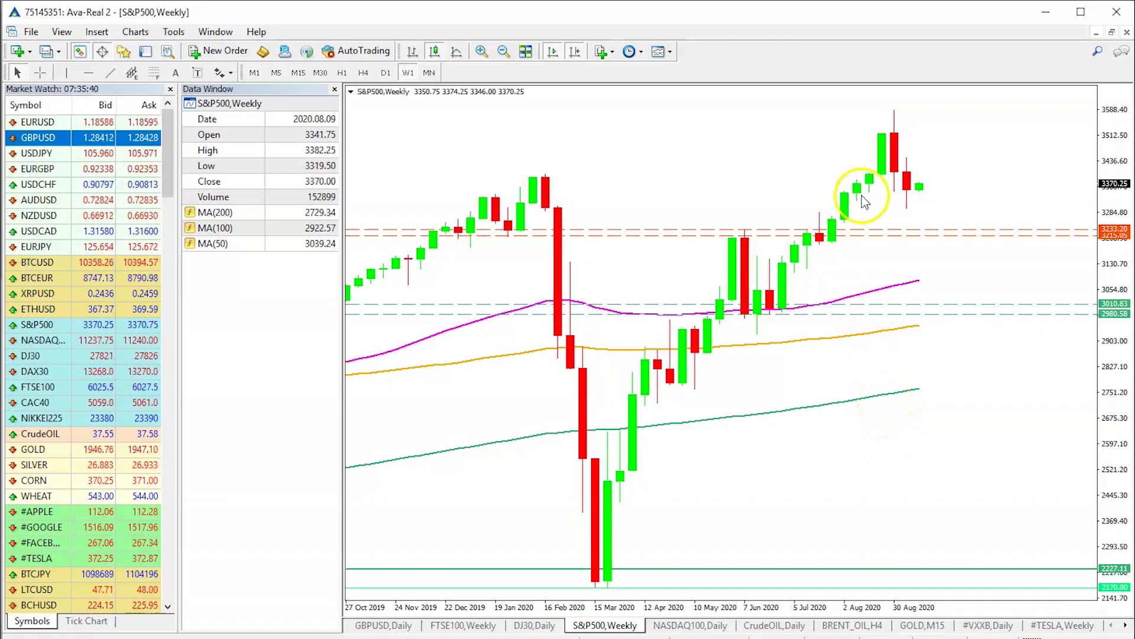
pyautogui.click(872, 313)
pyautogui.click(886, 424)
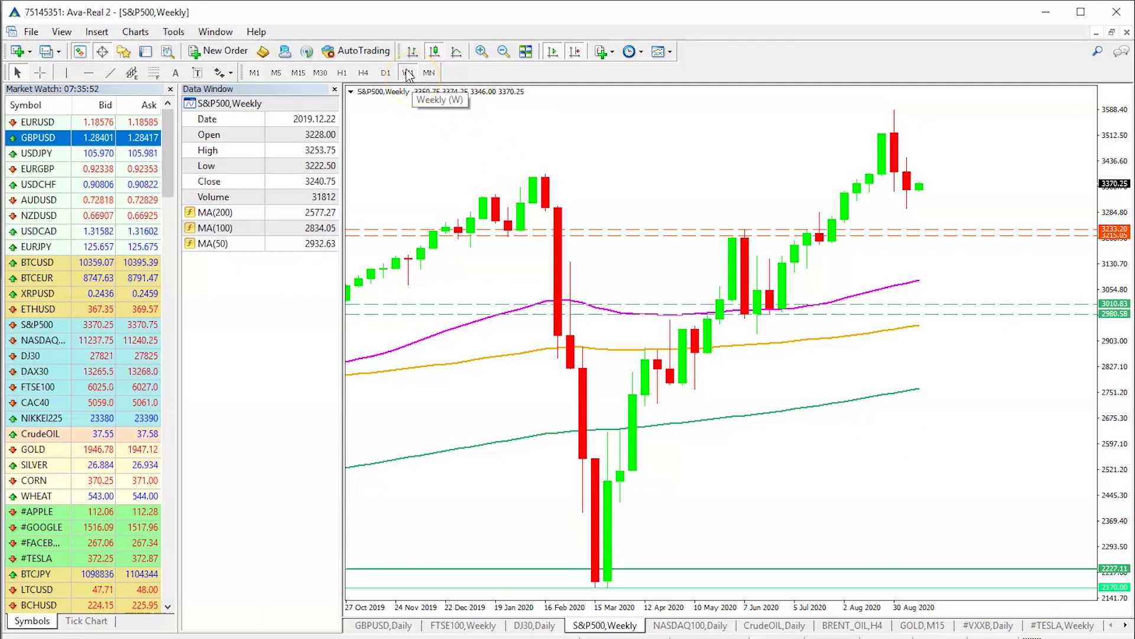
# Switch the S&P500 chart to the daily timeframe and inspect the latest candles against the 50-period moving average
pyautogui.click(386, 72)
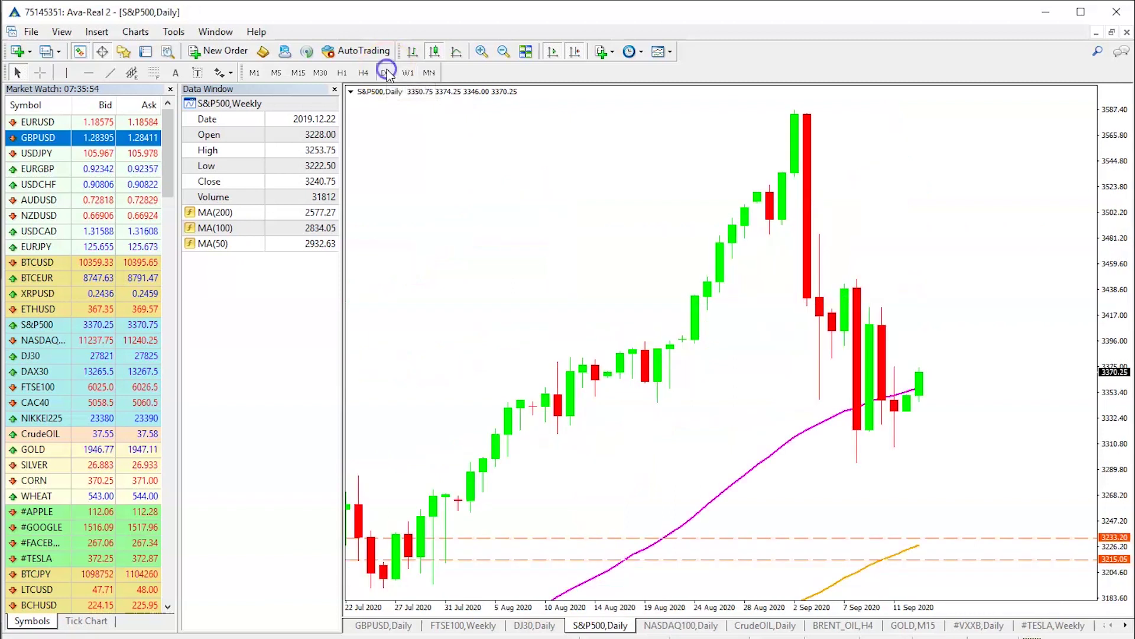
pyautogui.click(388, 73)
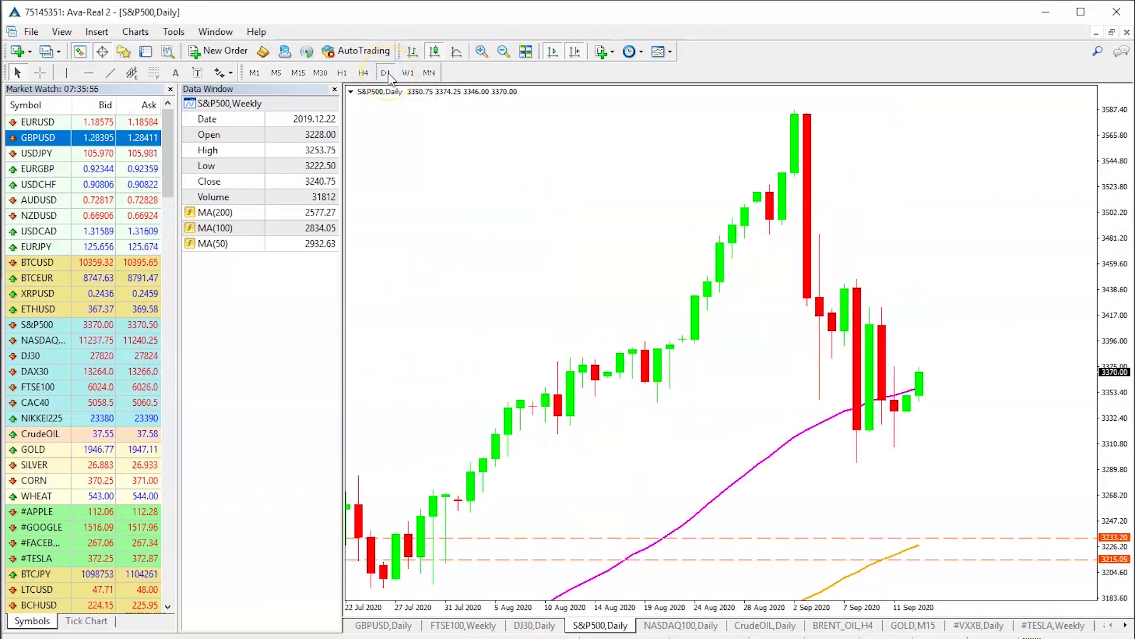
pyautogui.click(508, 55)
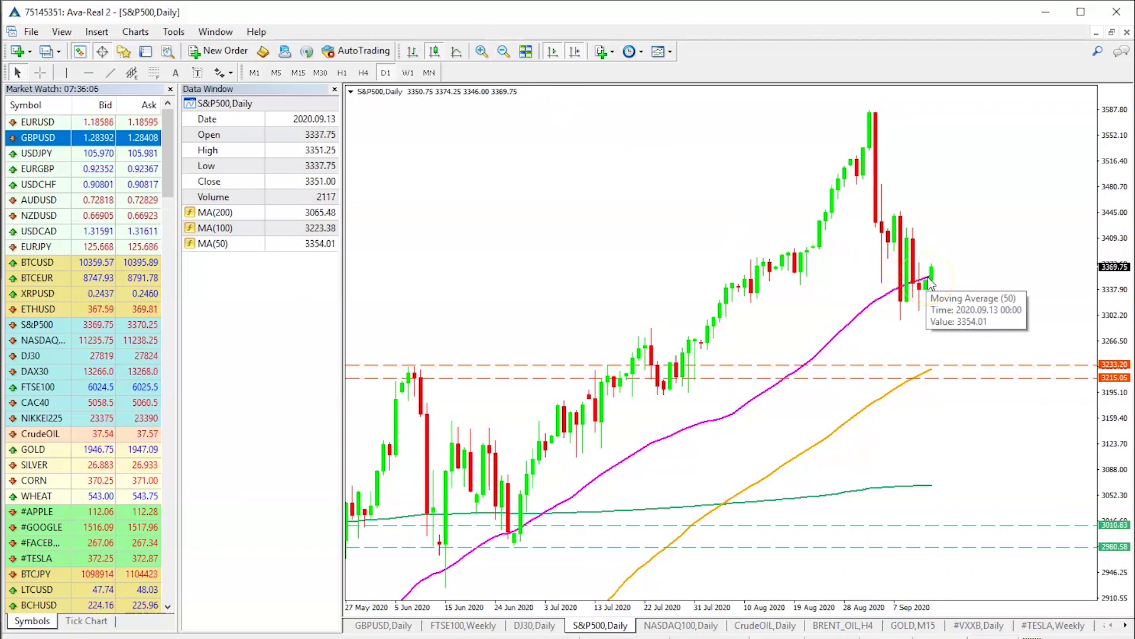
# Return the S&P500 chart to the weekly timeframe and inspect the June 2020 candles near the 50-period moving average
pyautogui.click(407, 73)
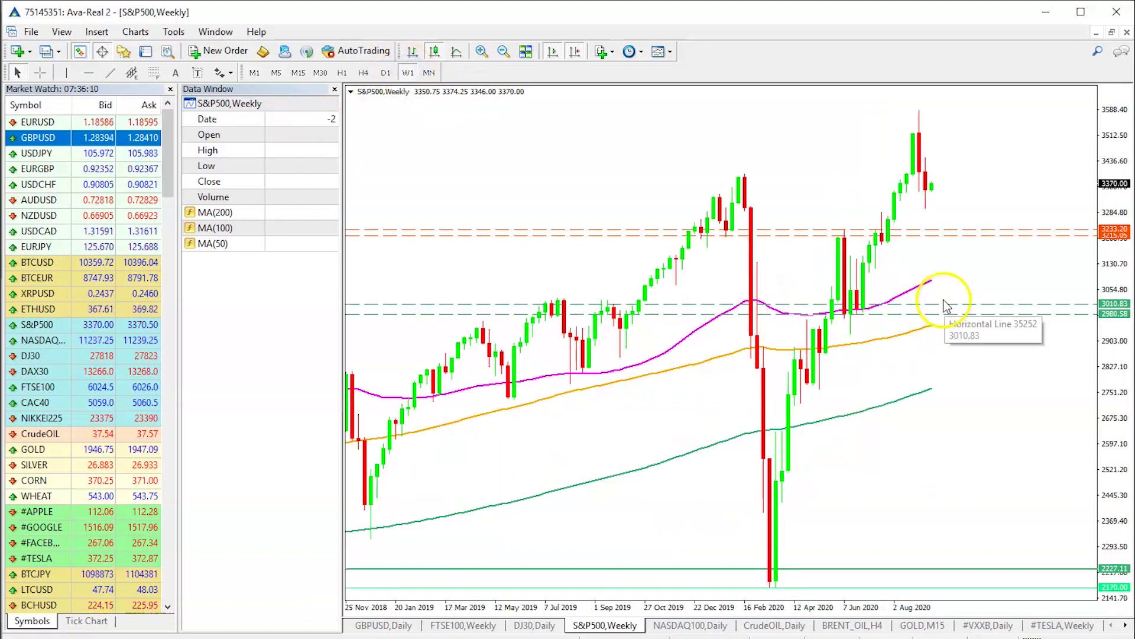
pyautogui.moveTo(933, 289)
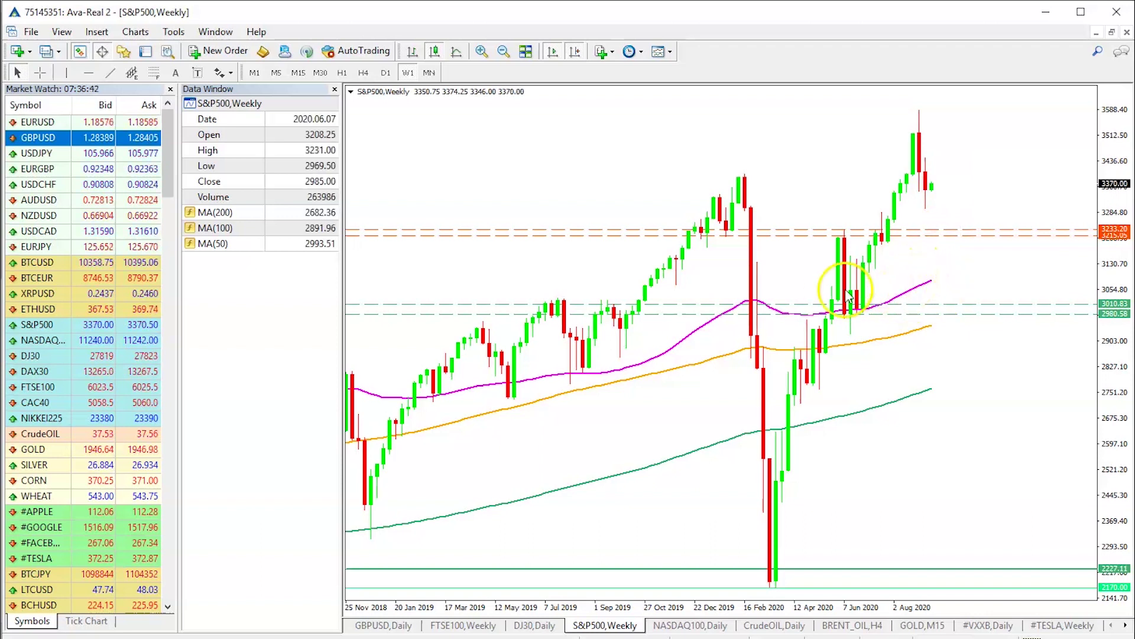
pyautogui.moveTo(841, 312)
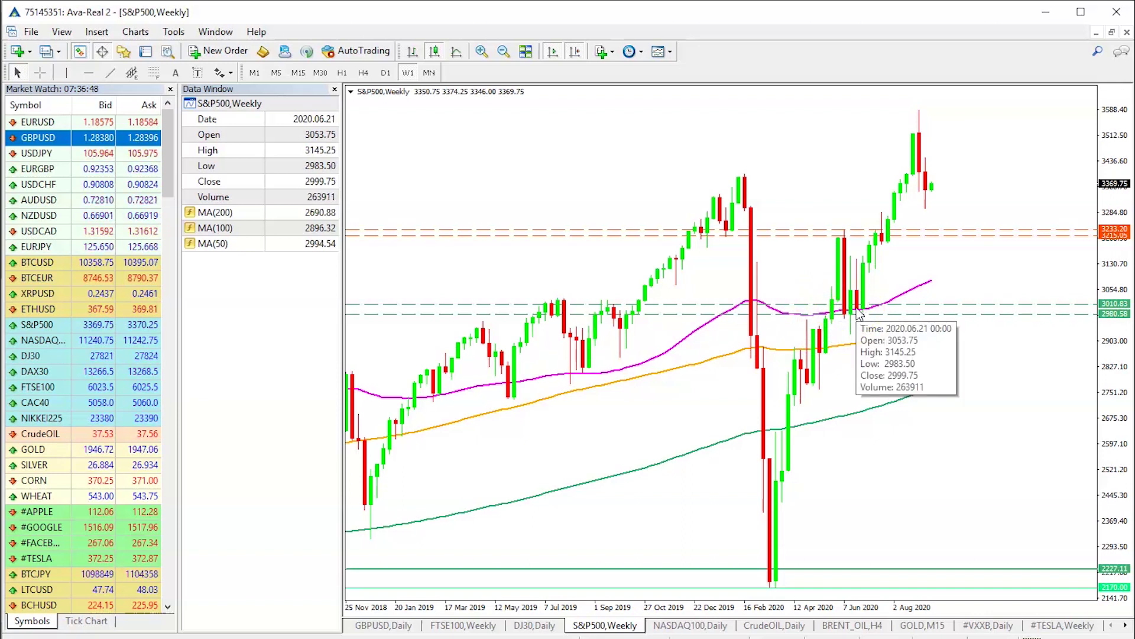
# Show the weekly S&P500 history back to 2013 and examine the early-2016 and late-2018 lows against the 200-period moving average
pyautogui.click(500, 51)
pyautogui.click(500, 51)
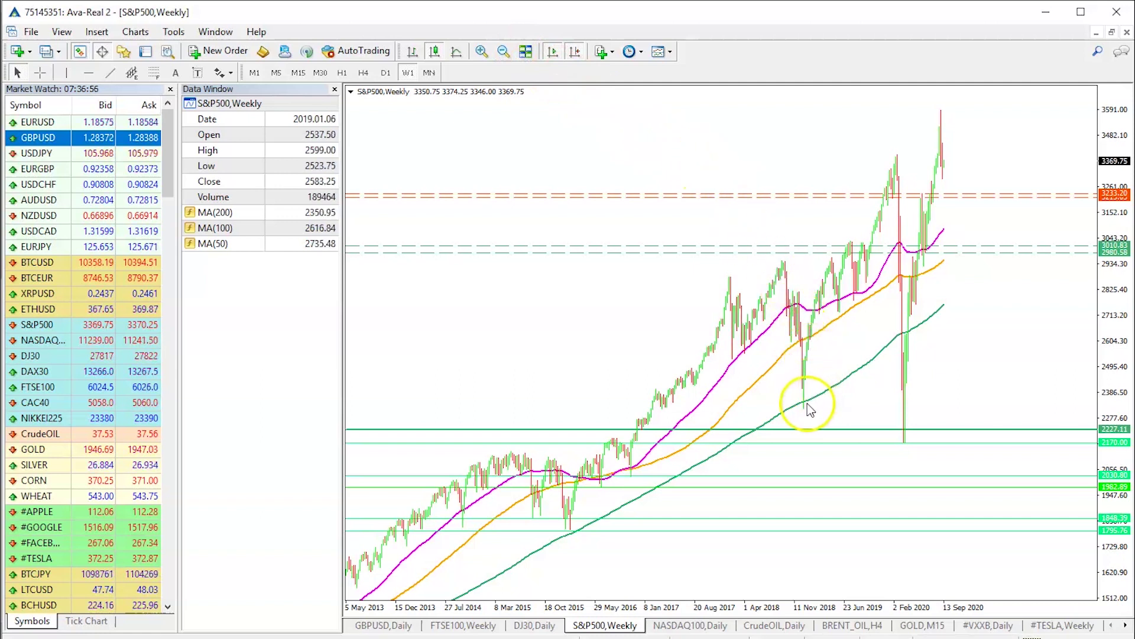
pyautogui.moveTo(809, 404)
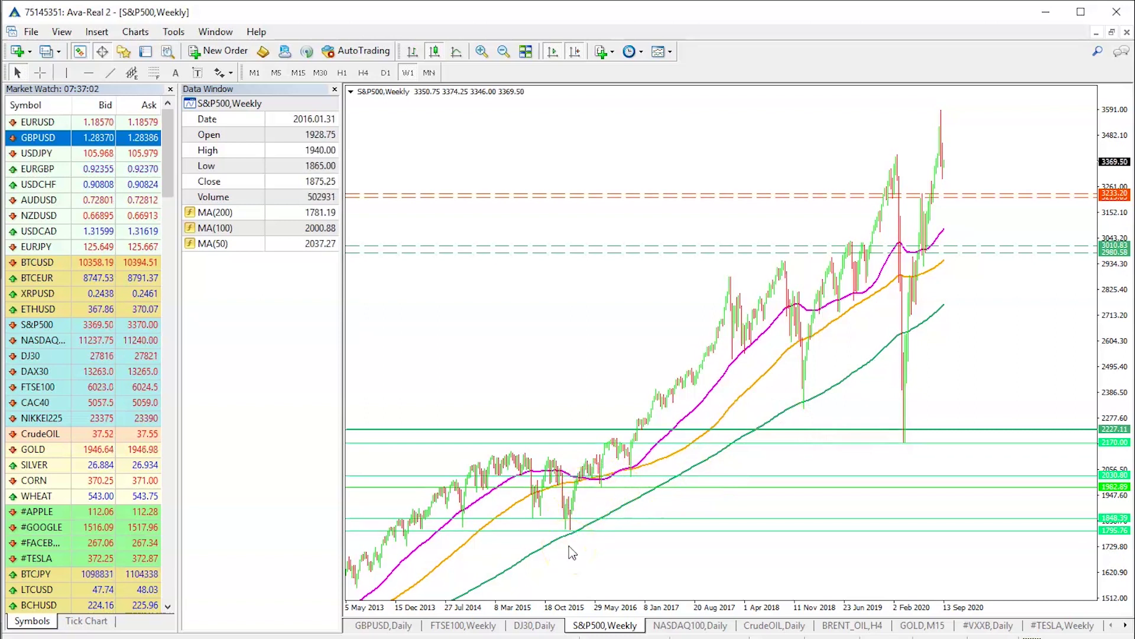
pyautogui.click(583, 529)
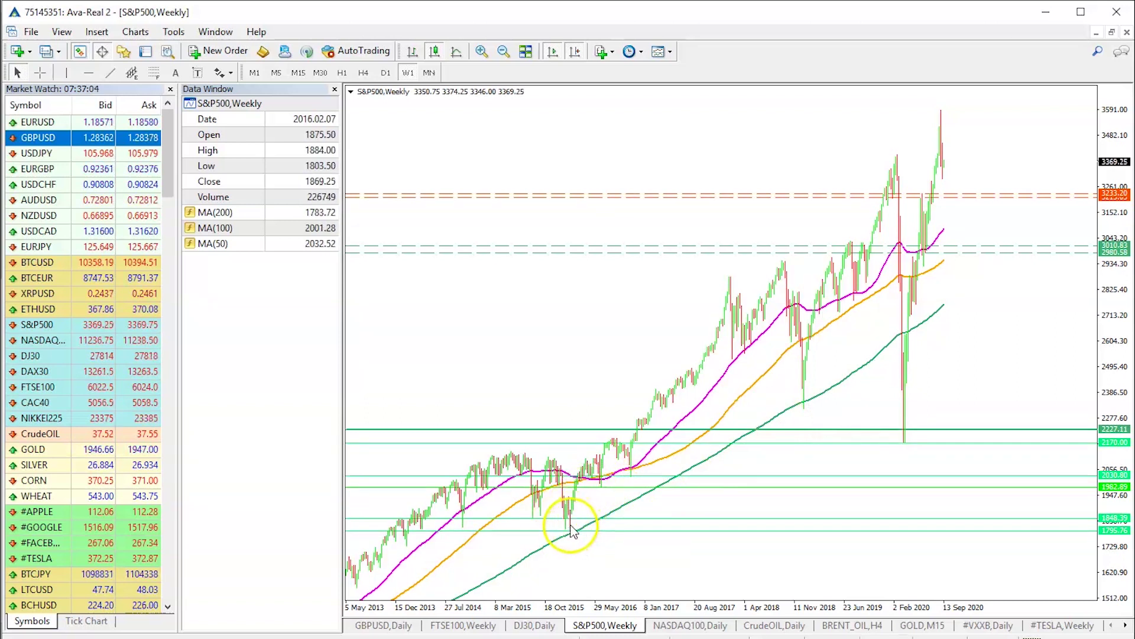
pyautogui.moveTo(576, 520)
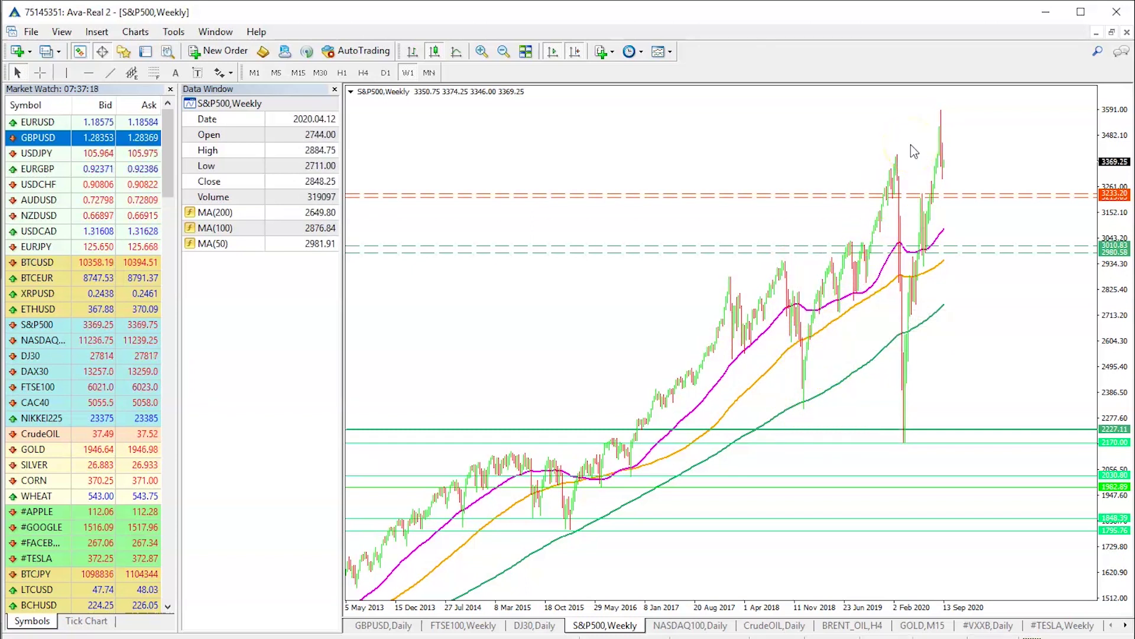
# Examine the early-2020 sell-off and rebound around the 200-period moving average on the weekly S&P500 chart
pyautogui.click(902, 341)
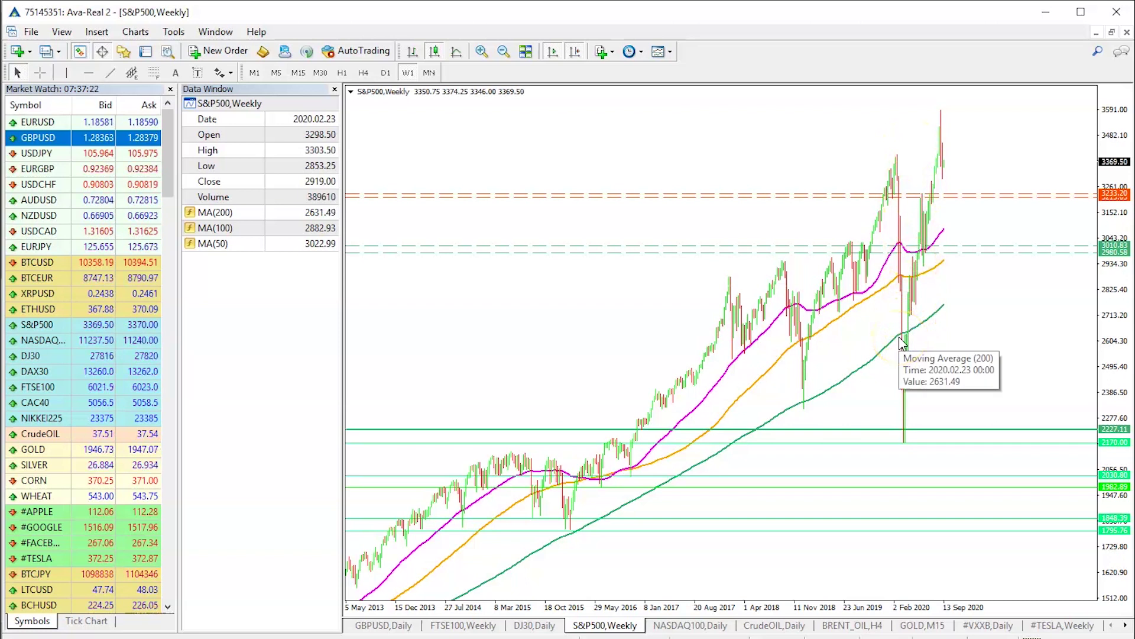
pyautogui.click(910, 412)
pyautogui.click(910, 453)
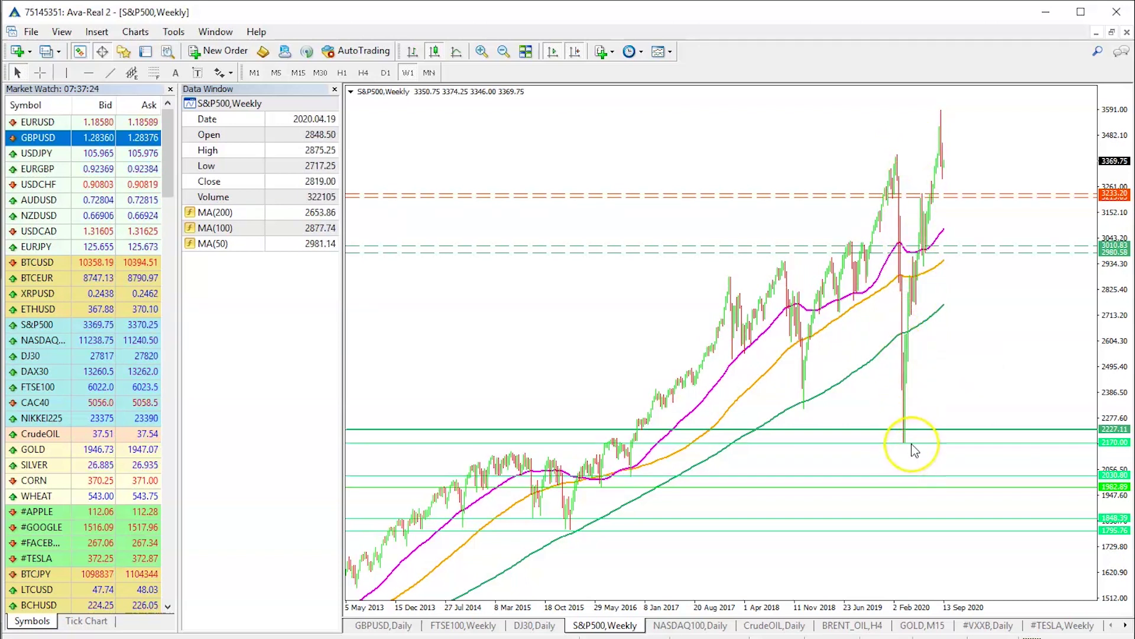
pyautogui.click(842, 272)
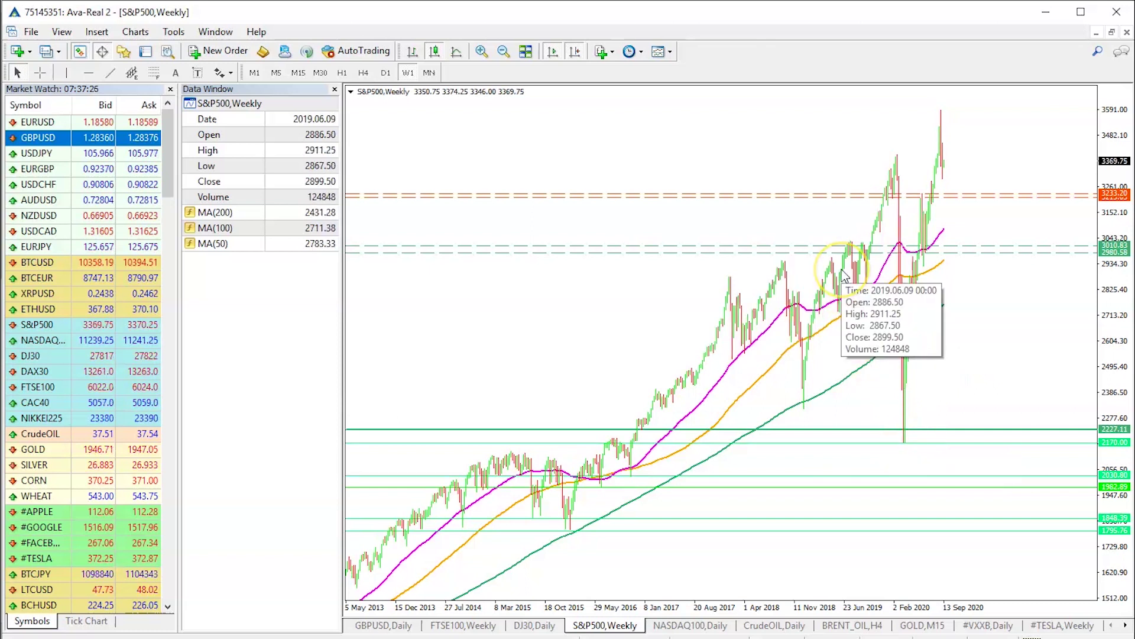
pyautogui.click(902, 395)
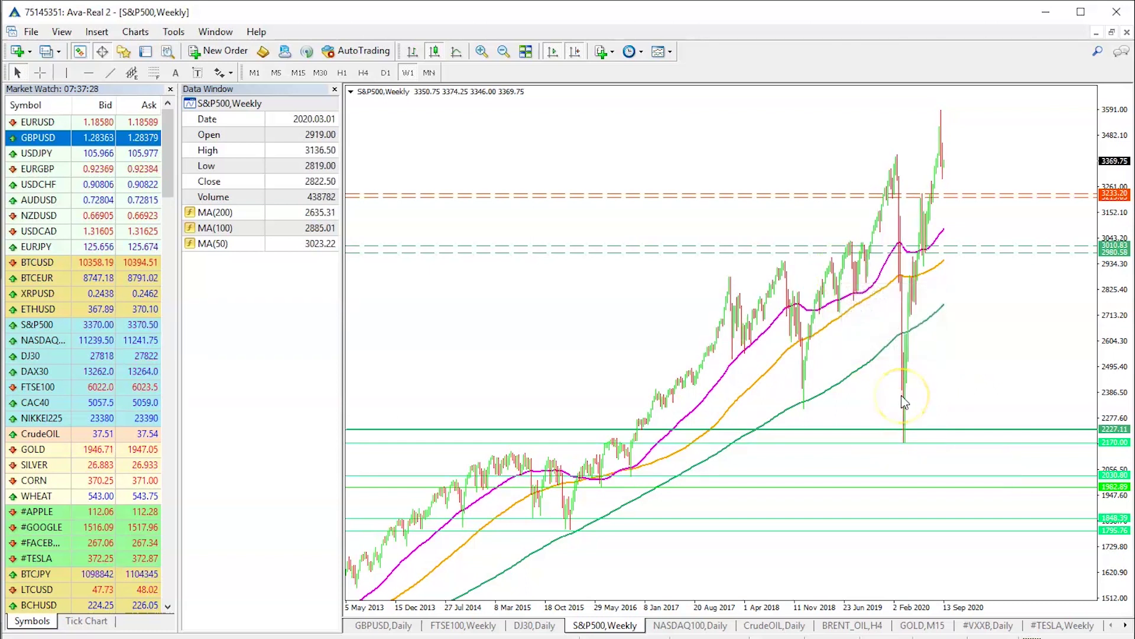
pyautogui.click(923, 302)
pyautogui.click(912, 328)
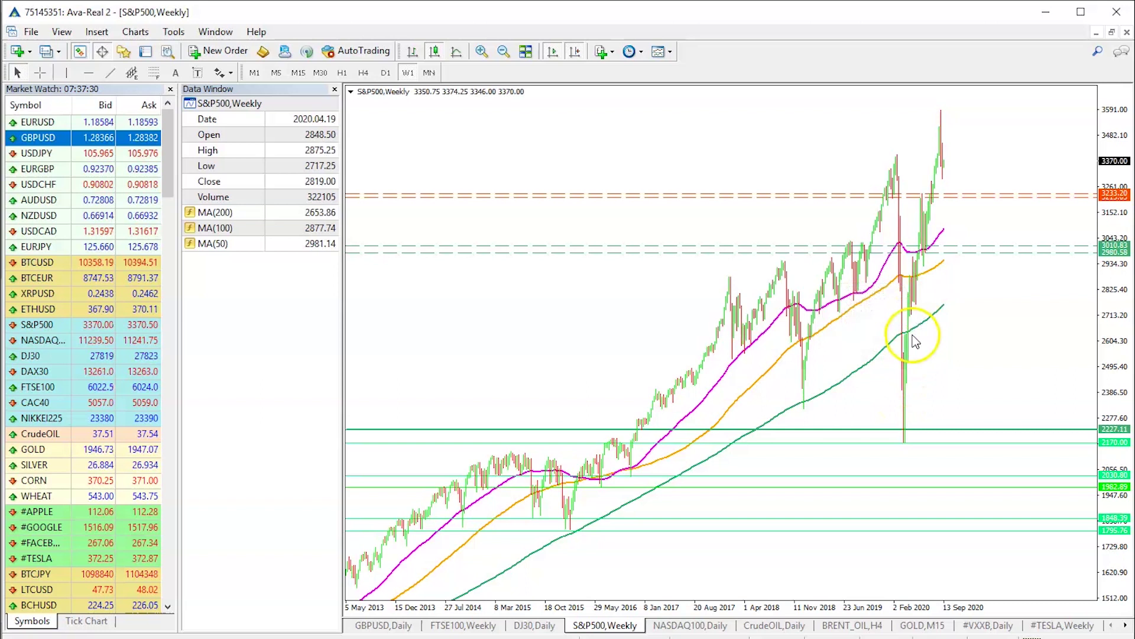
pyautogui.moveTo(916, 334)
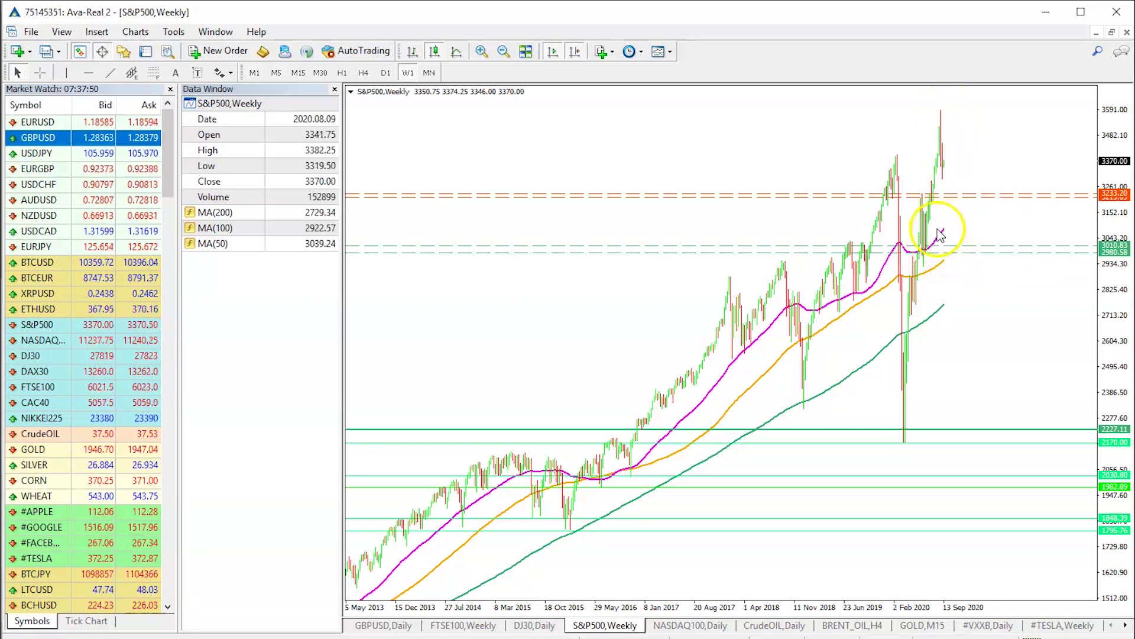
# Compare the weekly S&P500 pullbacks from 2016 to 2020 with the 50, 100 and 200-period moving averages
pyautogui.moveTo(940, 241)
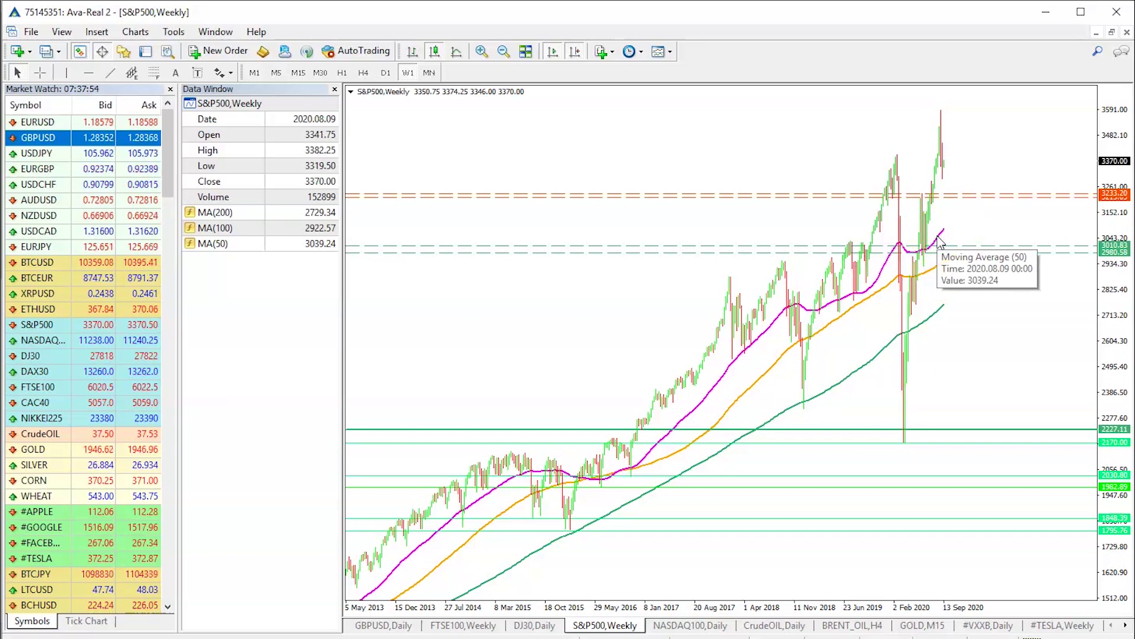
pyautogui.click(824, 362)
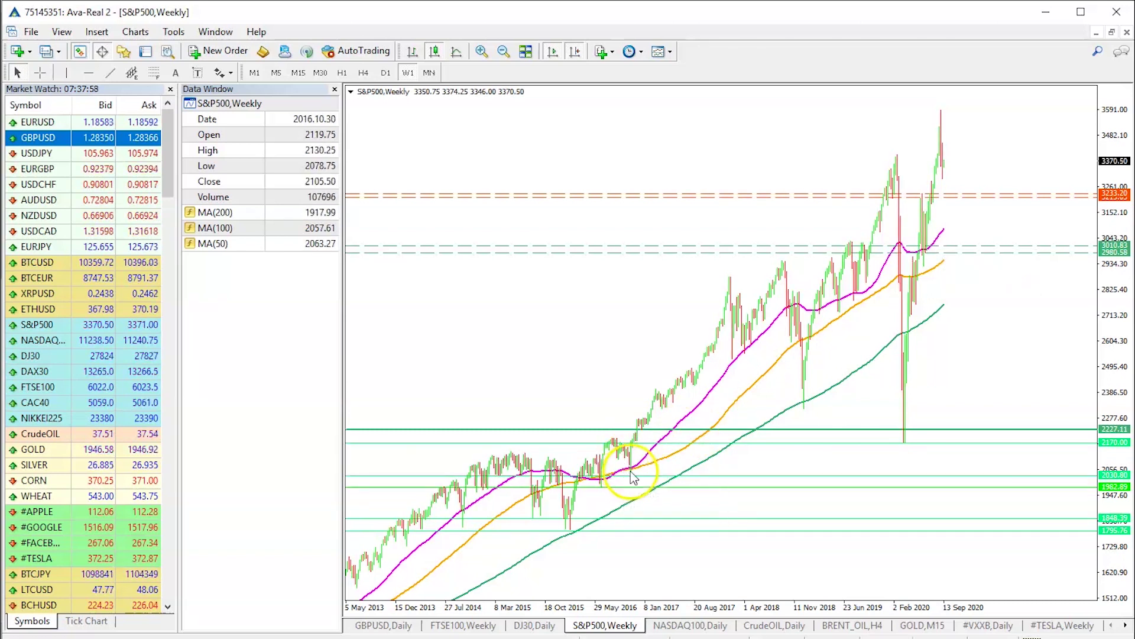
pyautogui.moveTo(633, 474)
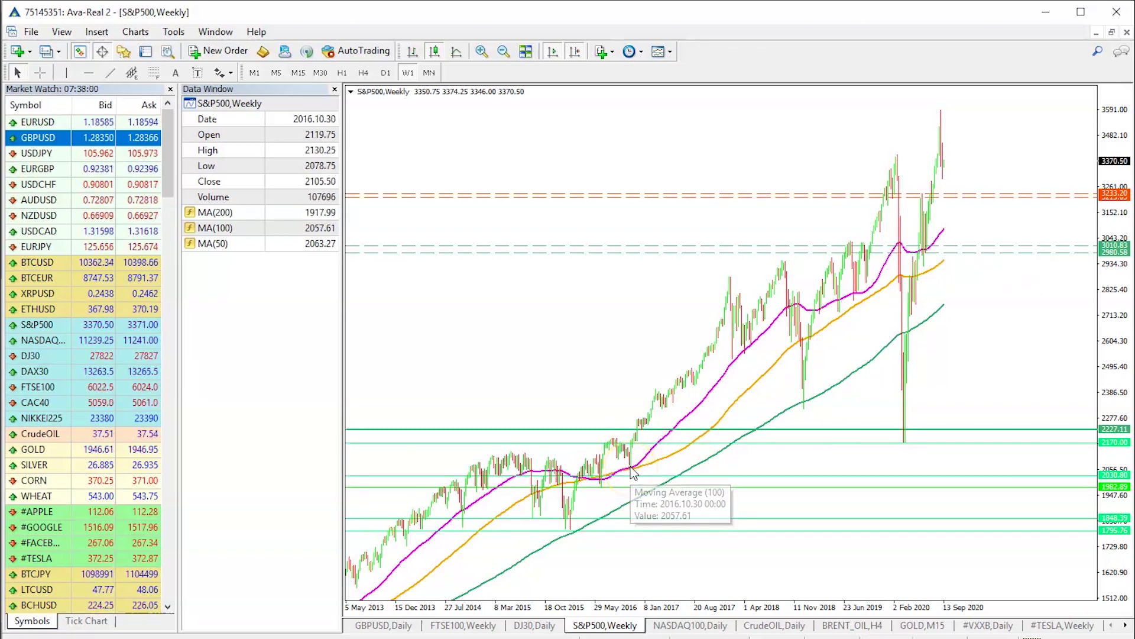
pyautogui.click(718, 332)
pyautogui.moveTo(750, 349)
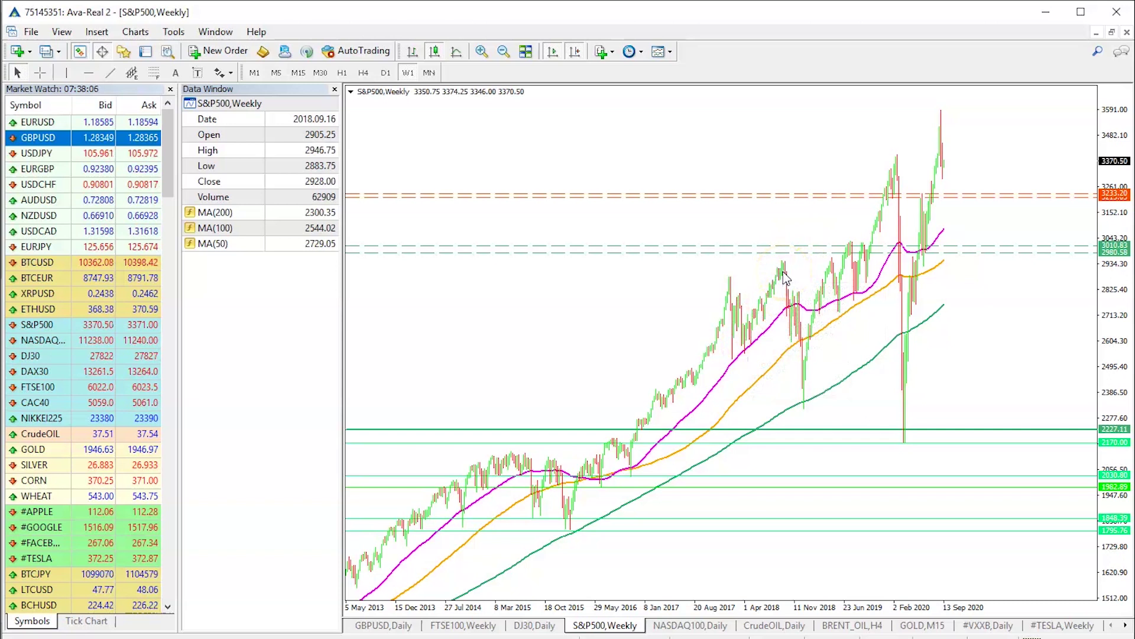
pyautogui.click(826, 390)
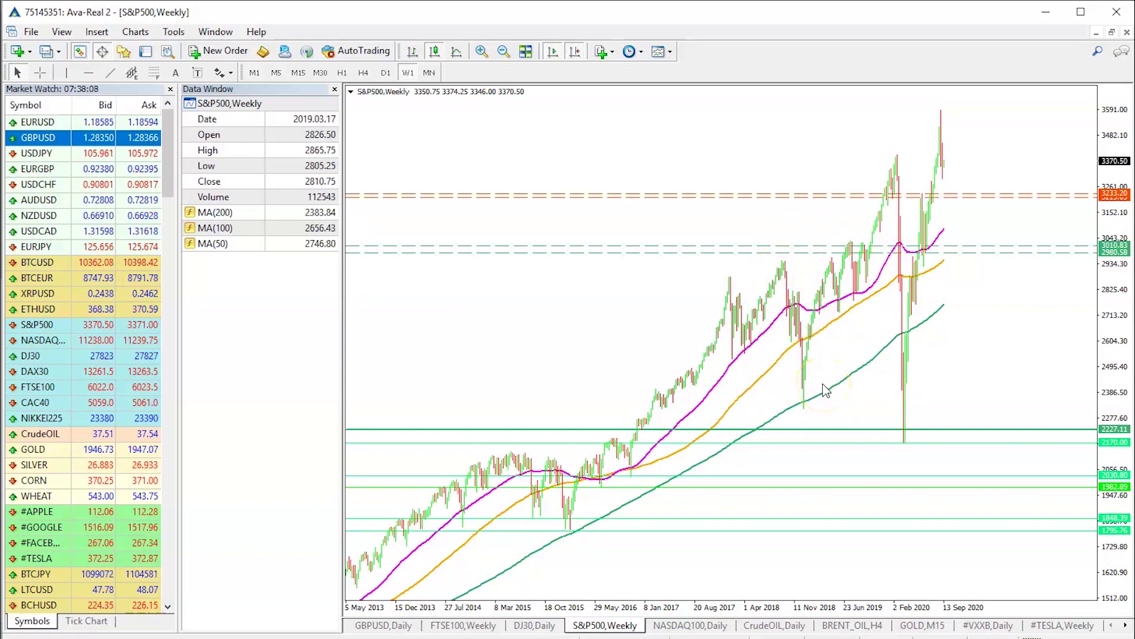
pyautogui.click(814, 412)
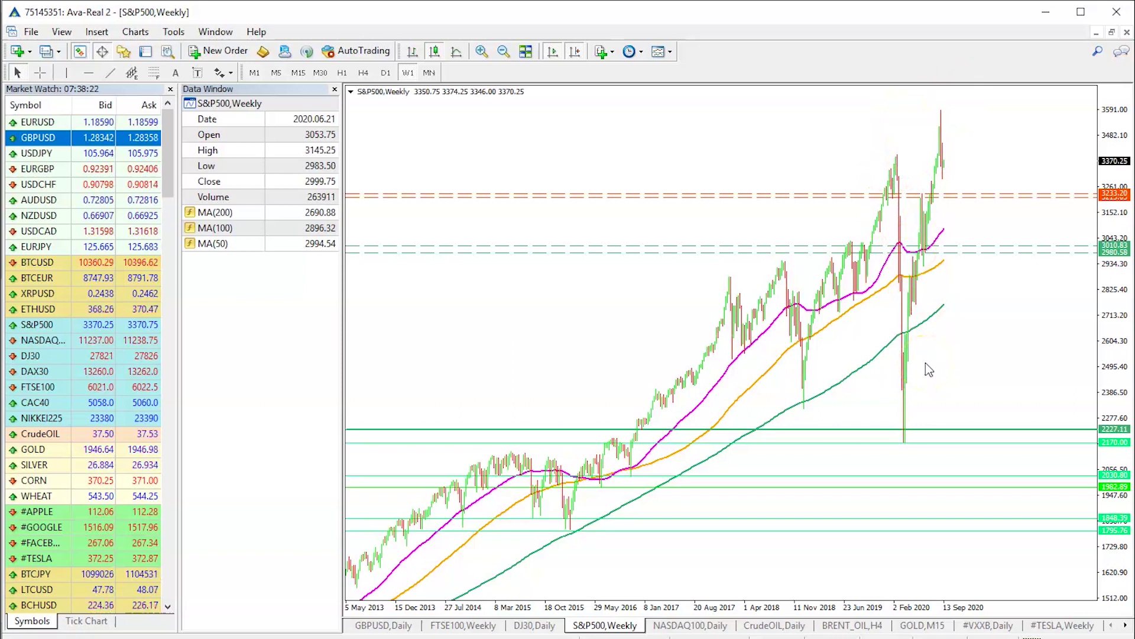
pyautogui.click(869, 365)
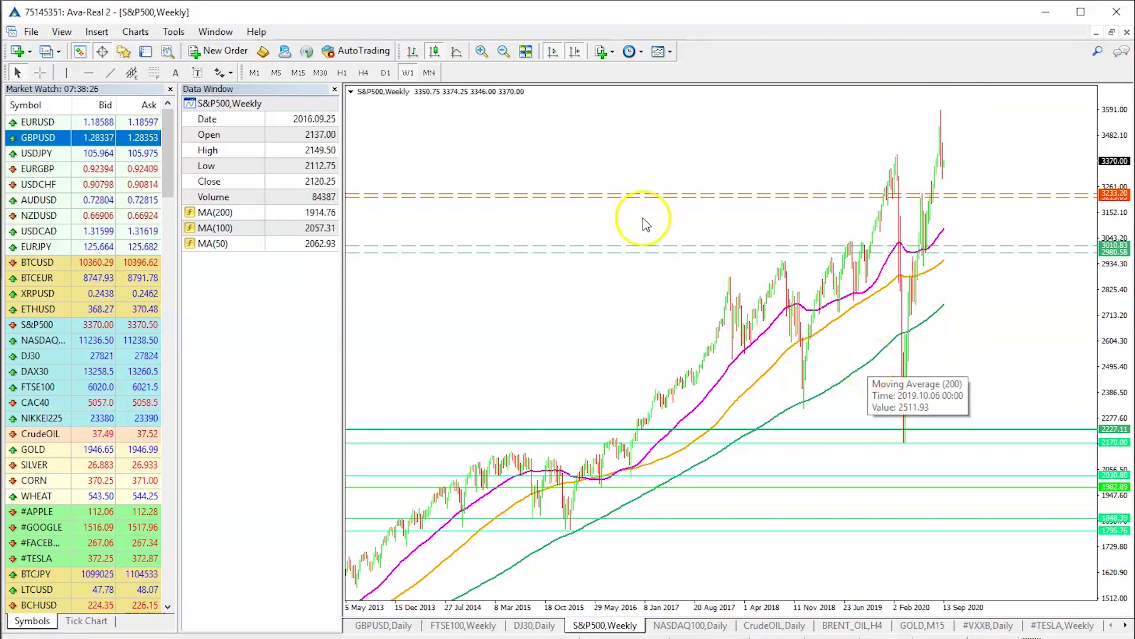
# Switch the S&P500 chart to the daily timeframe and inspect the September 2020 candles against the 50-period moving average
pyautogui.click(378, 75)
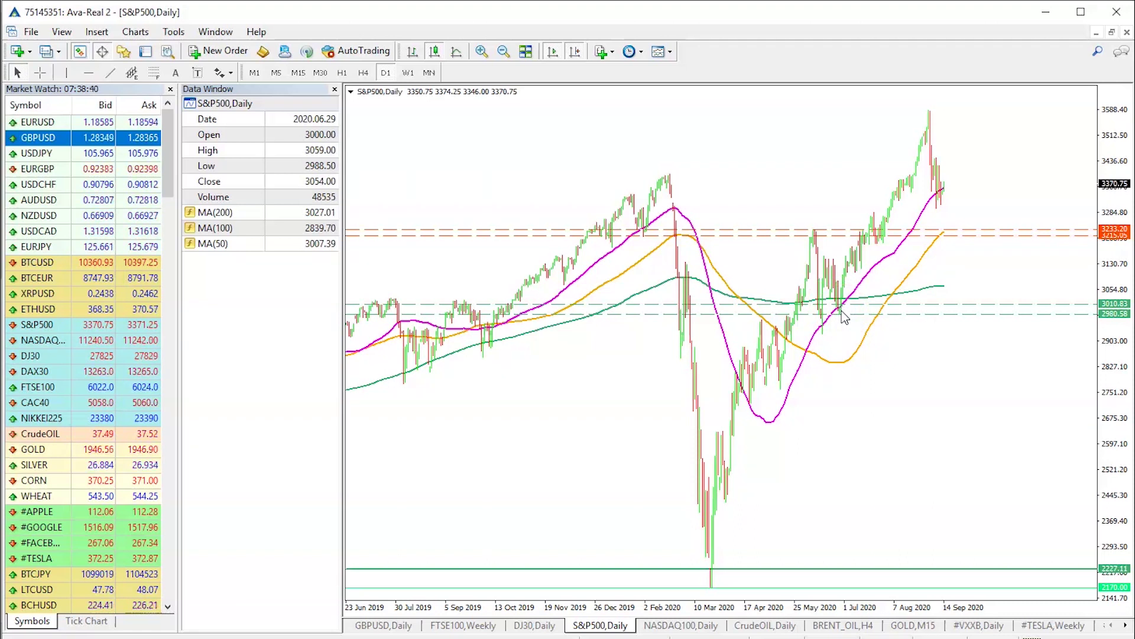
pyautogui.click(943, 219)
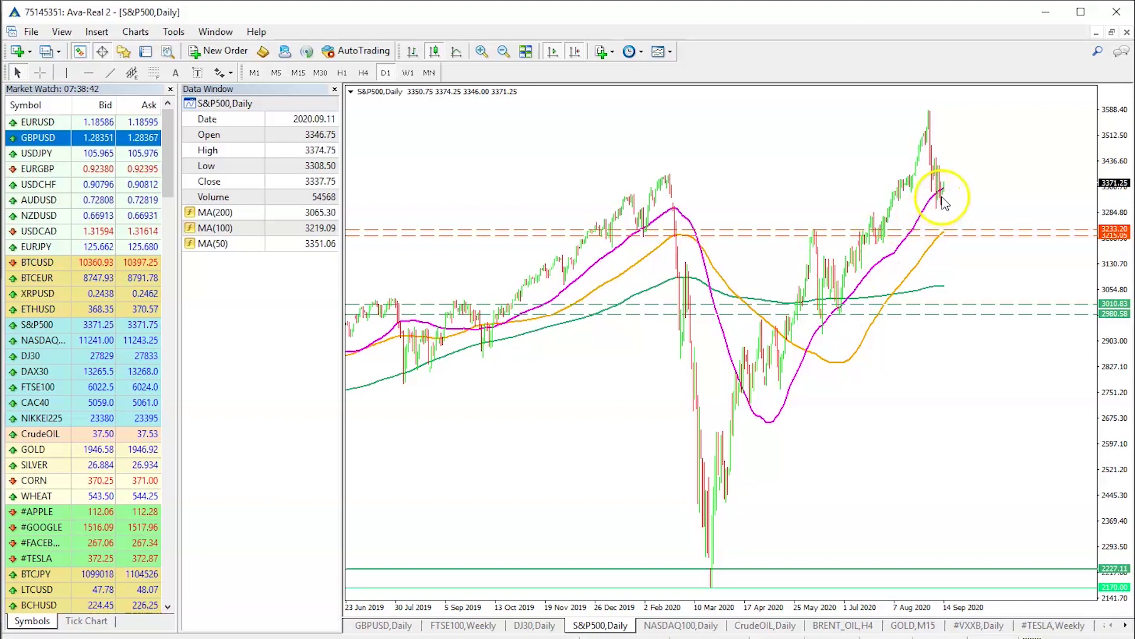
pyautogui.moveTo(941, 200)
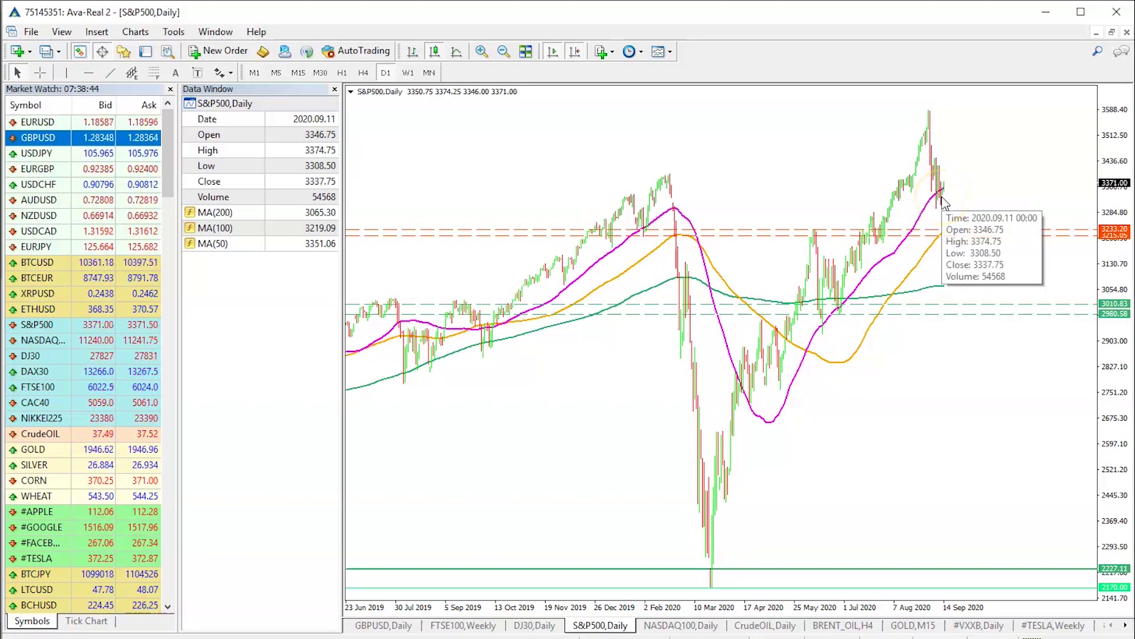
pyautogui.click(943, 194)
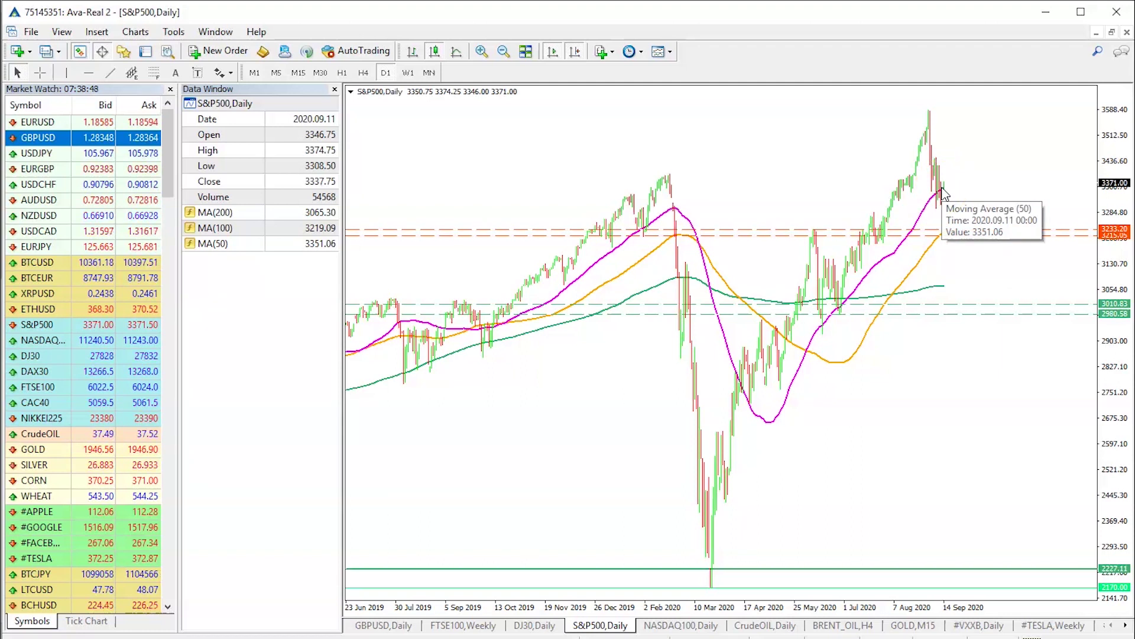
pyautogui.moveTo(944, 199)
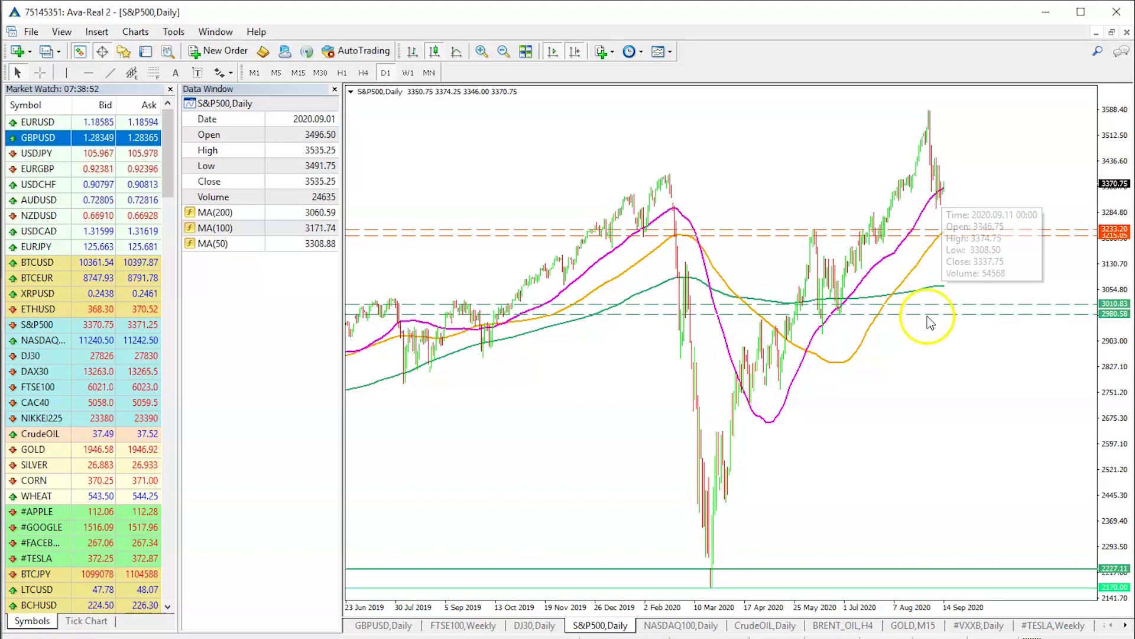
# Draw horizontal lines at 3590.50 and 3548.97 near the September 2020 peak on the daily S&P500 chart
pyautogui.click(482, 51)
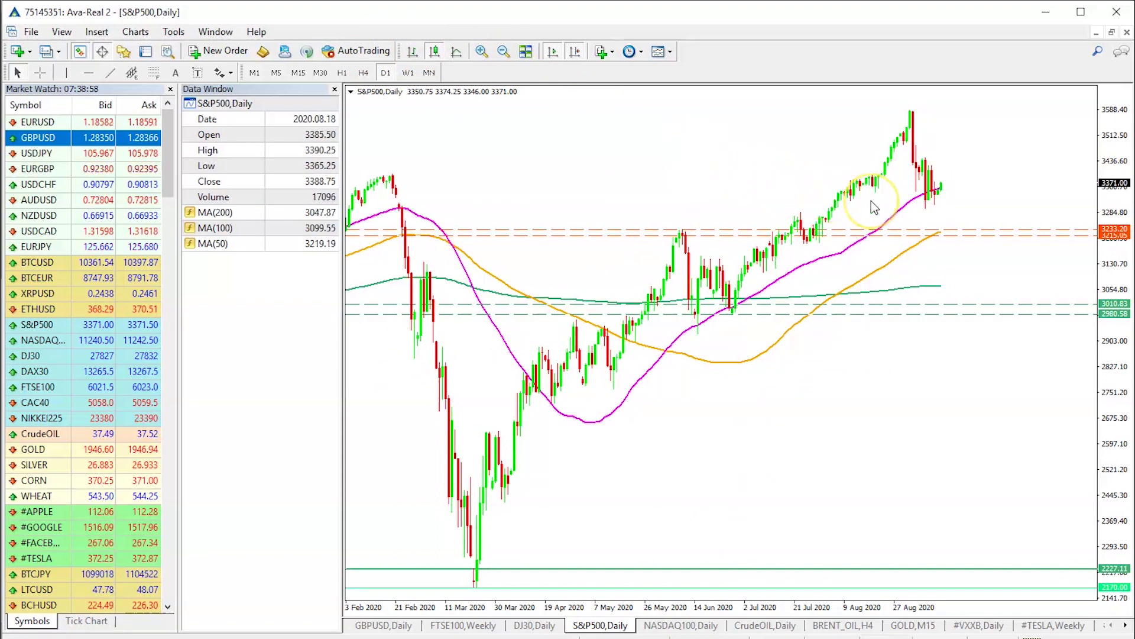
pyautogui.click(91, 74)
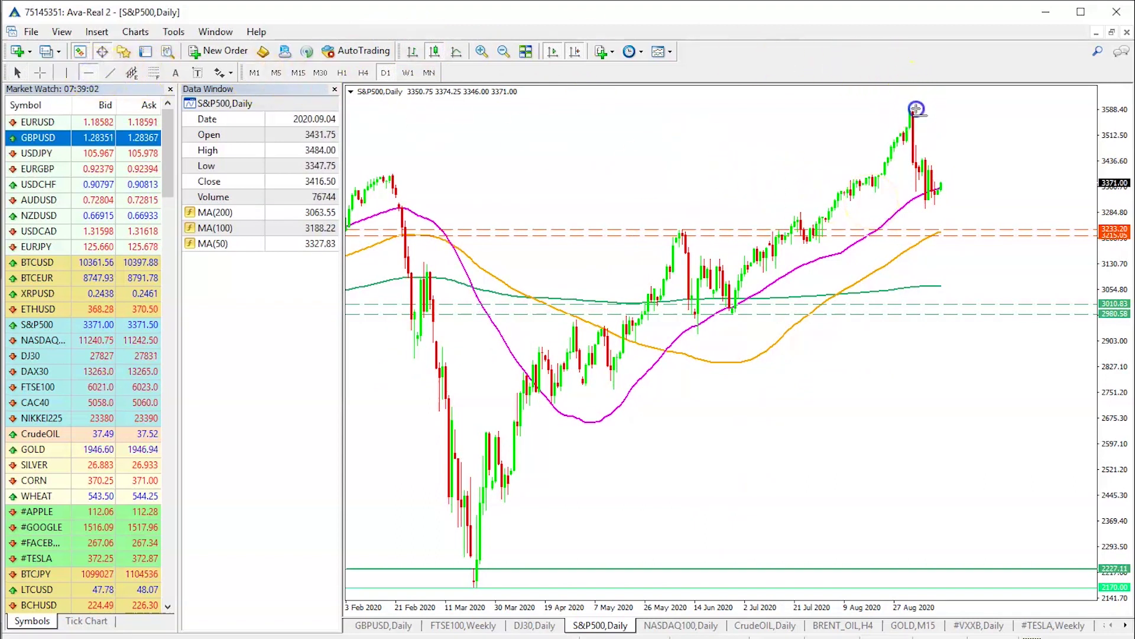
pyautogui.click(916, 108)
pyautogui.click(89, 74)
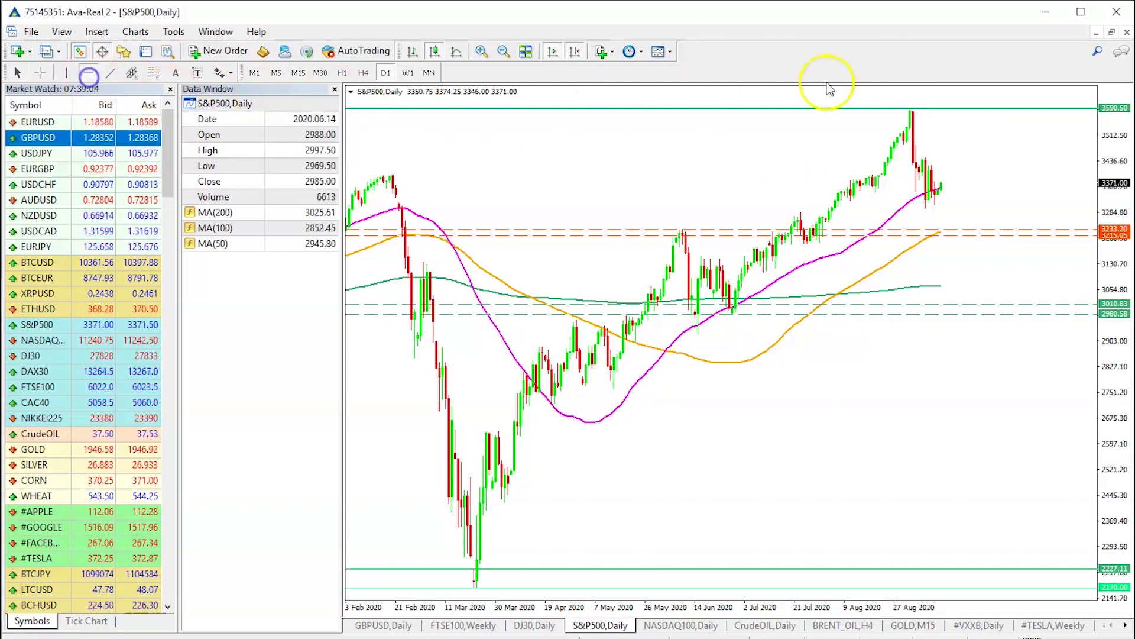
pyautogui.click(922, 122)
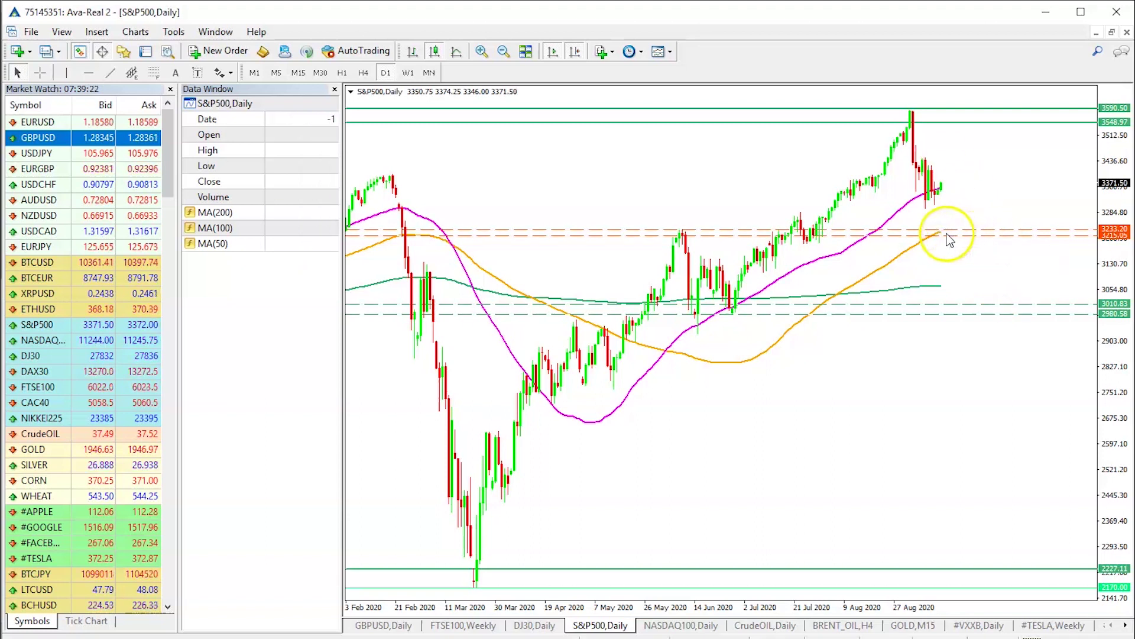
# Examine the latest 100-period moving average value and the October 2019 pullback around the moving averages on the daily chart
pyautogui.moveTo(943, 239)
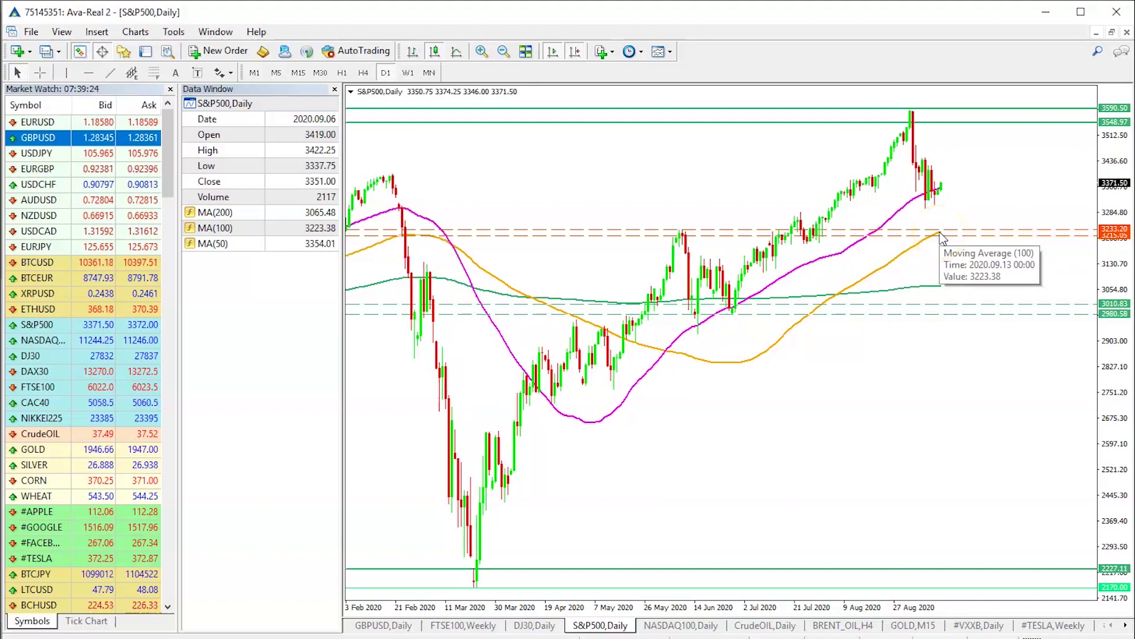
pyautogui.click(502, 52)
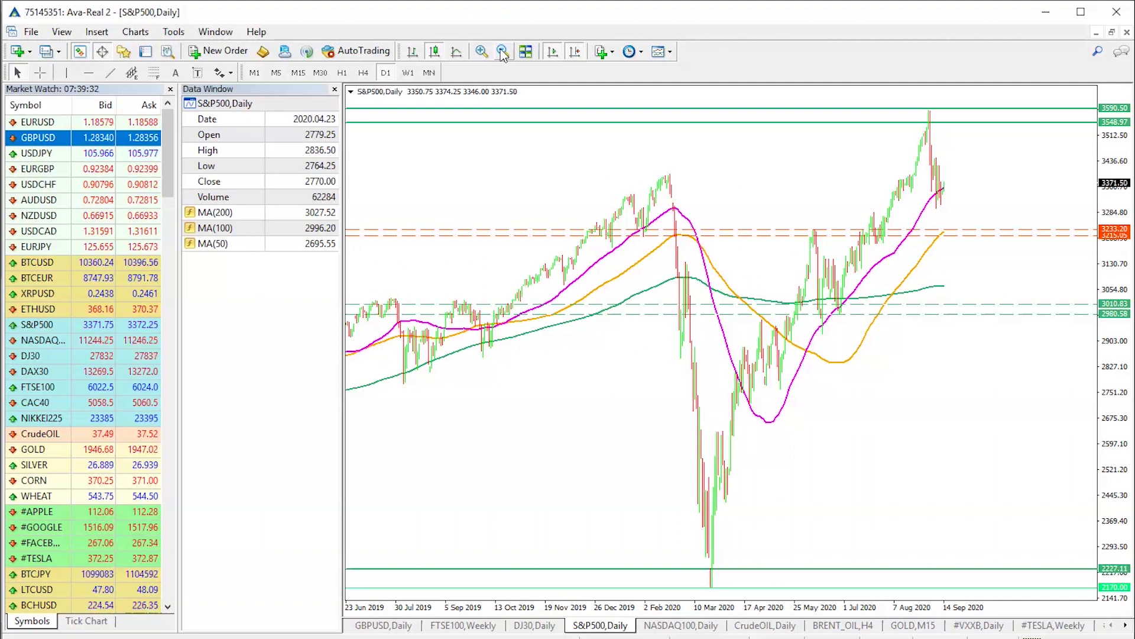
pyautogui.click(501, 53)
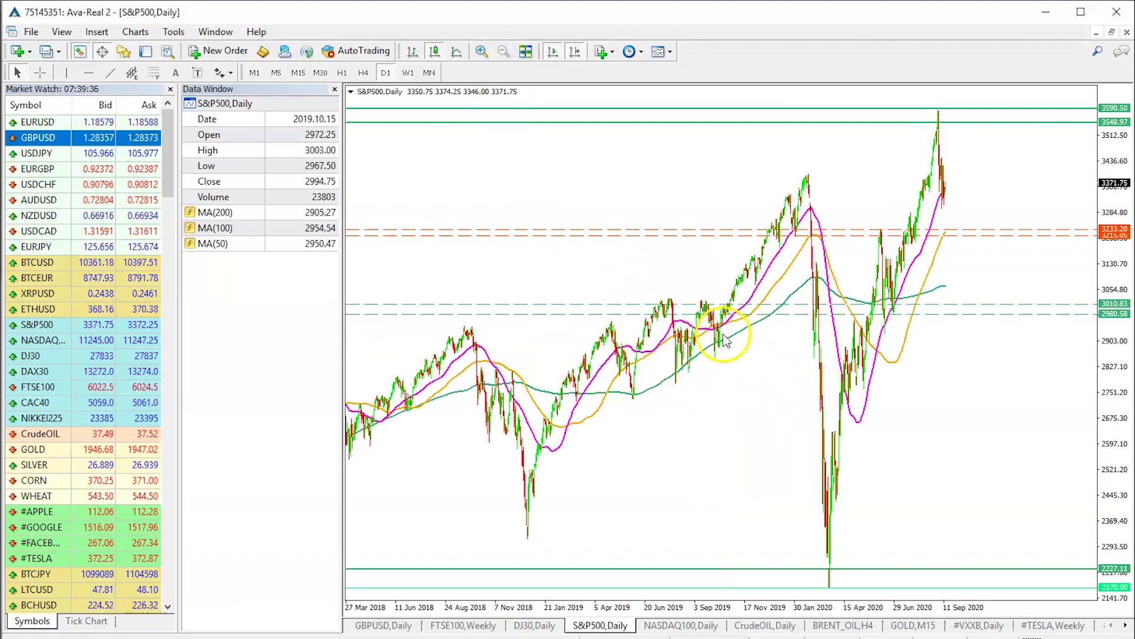
pyautogui.moveTo(721, 330)
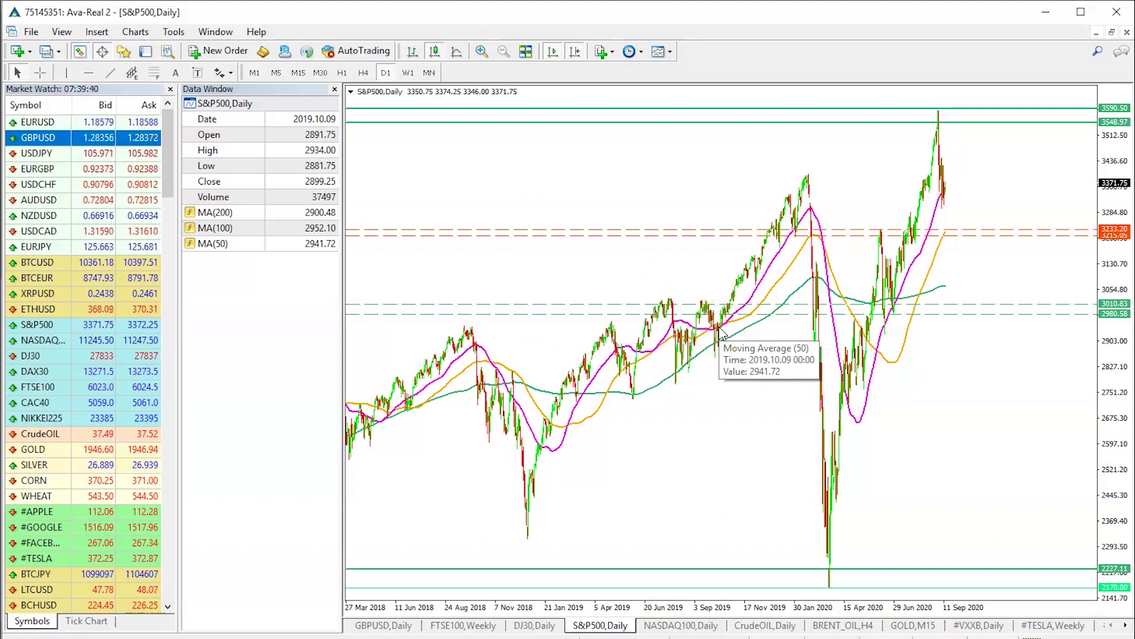
pyautogui.click(720, 345)
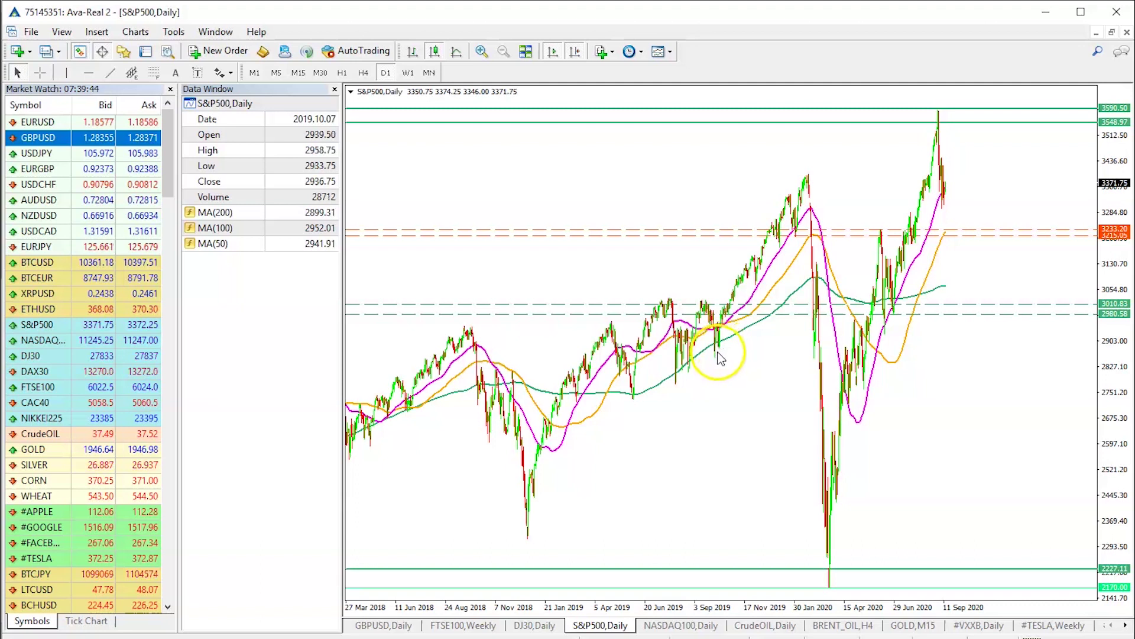
pyautogui.moveTo(727, 318)
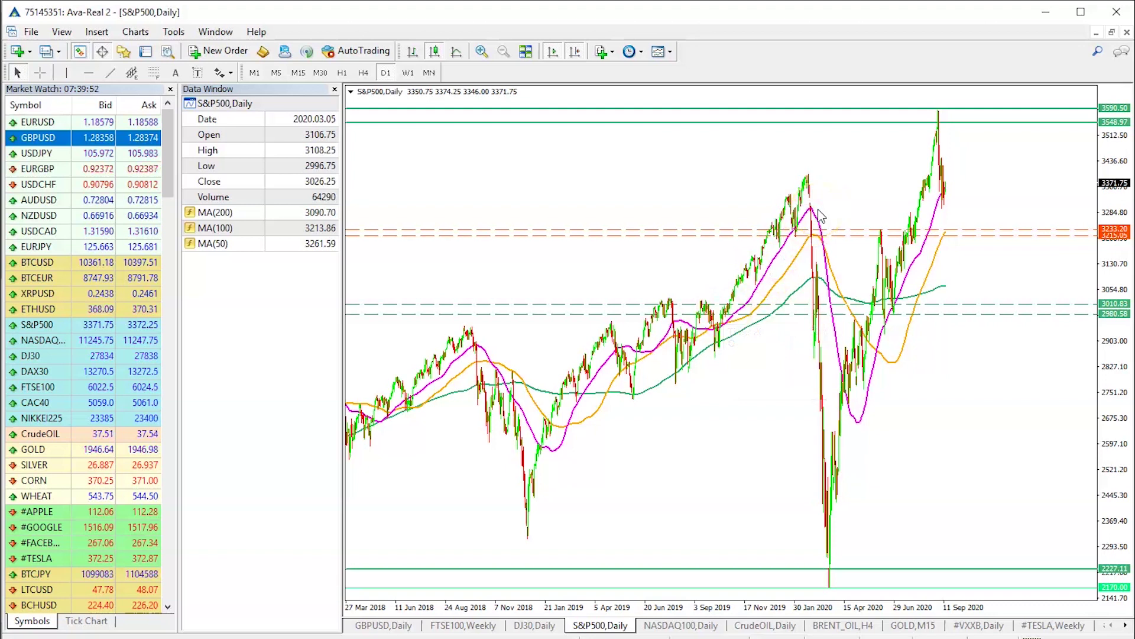
# Examine the October 2018 daily decline through the 50, 100 and 200-period moving averages, and dismiss the e-mail notification
pyautogui.click(454, 364)
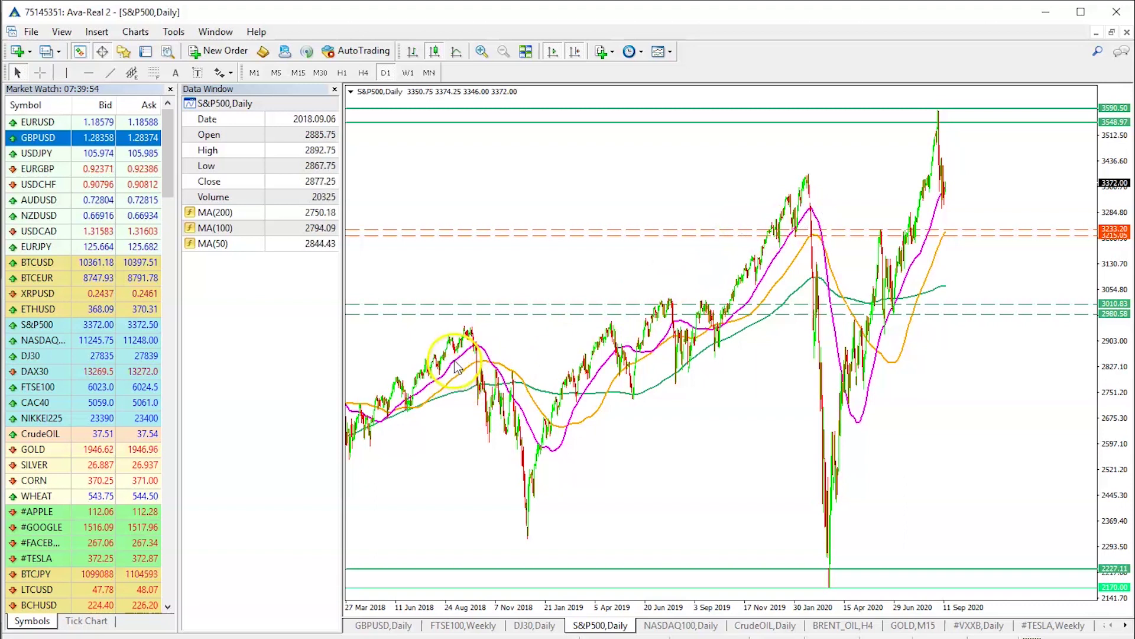
pyautogui.click(487, 362)
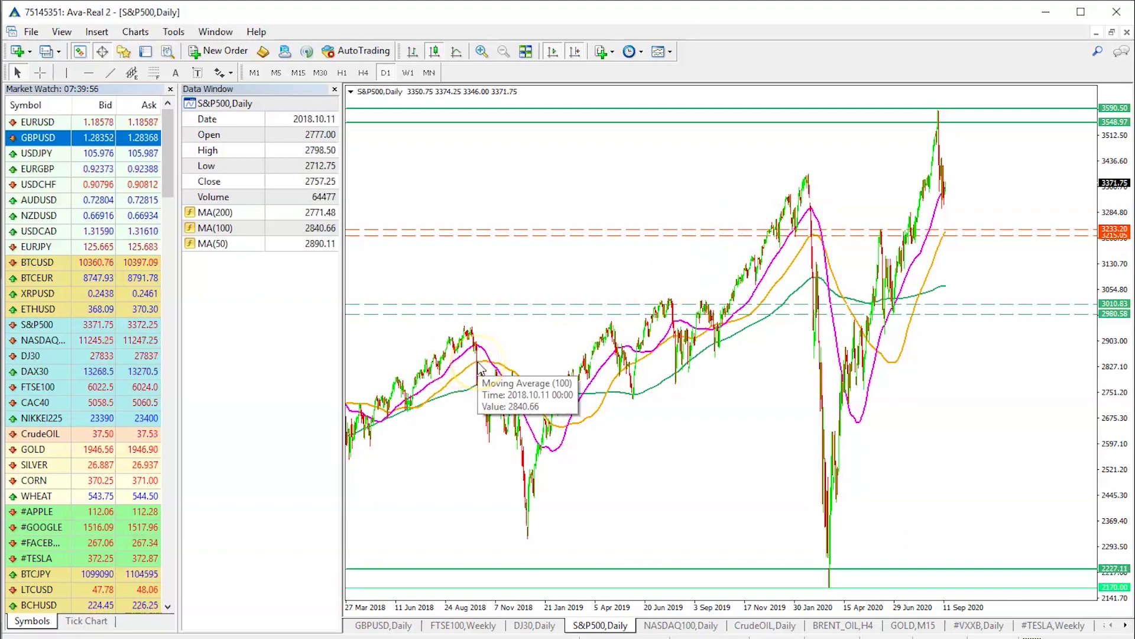
pyautogui.click(477, 396)
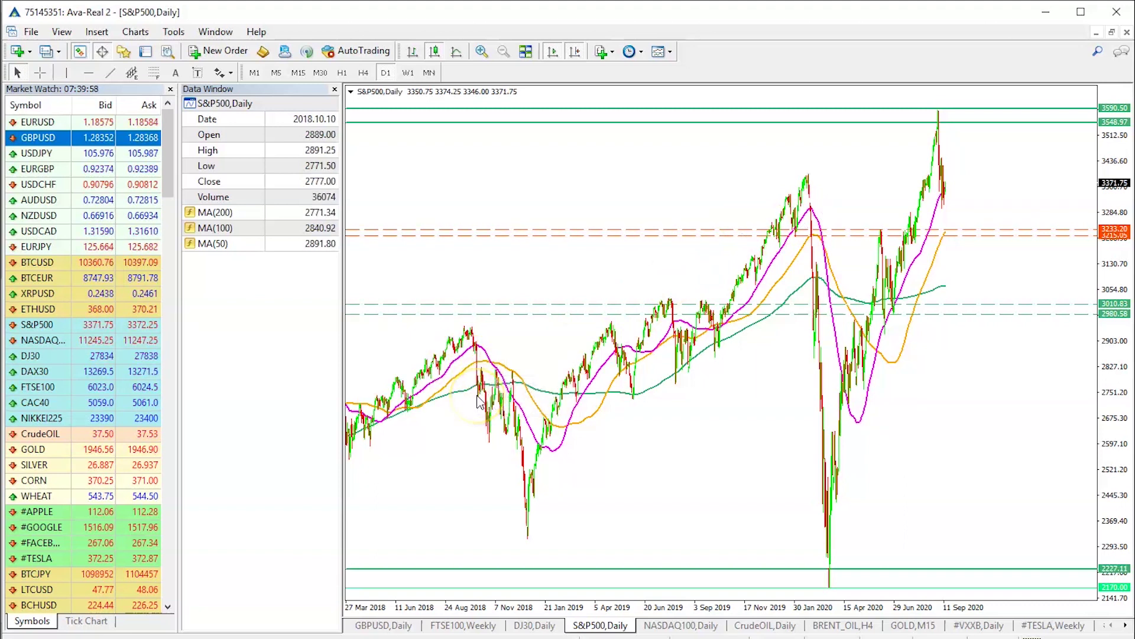
pyautogui.click(477, 403)
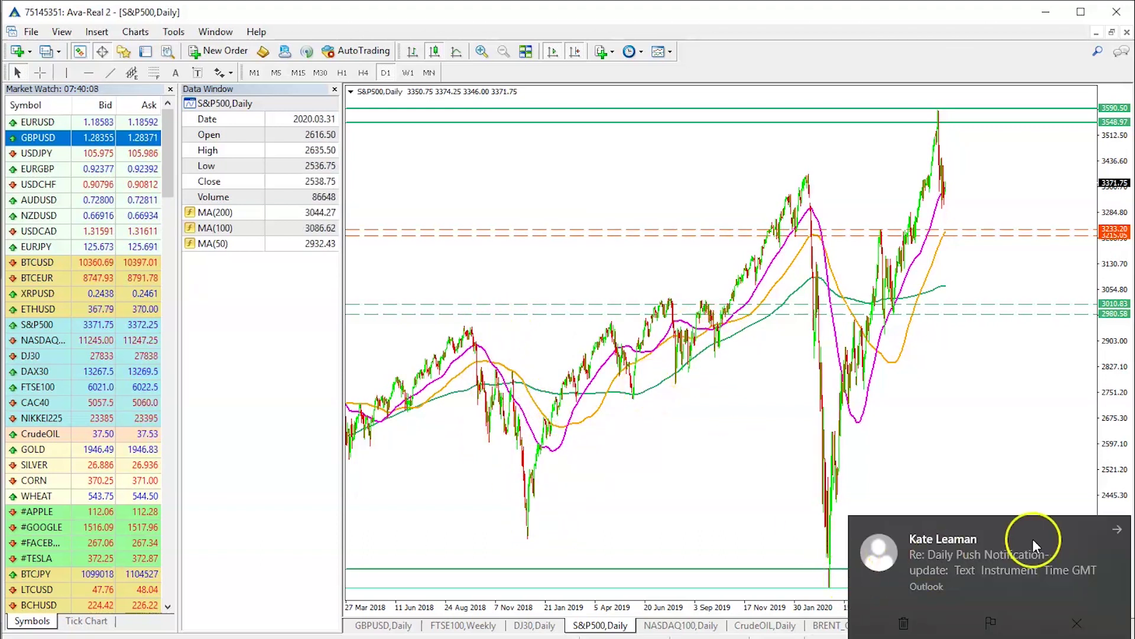
pyautogui.click(1033, 538)
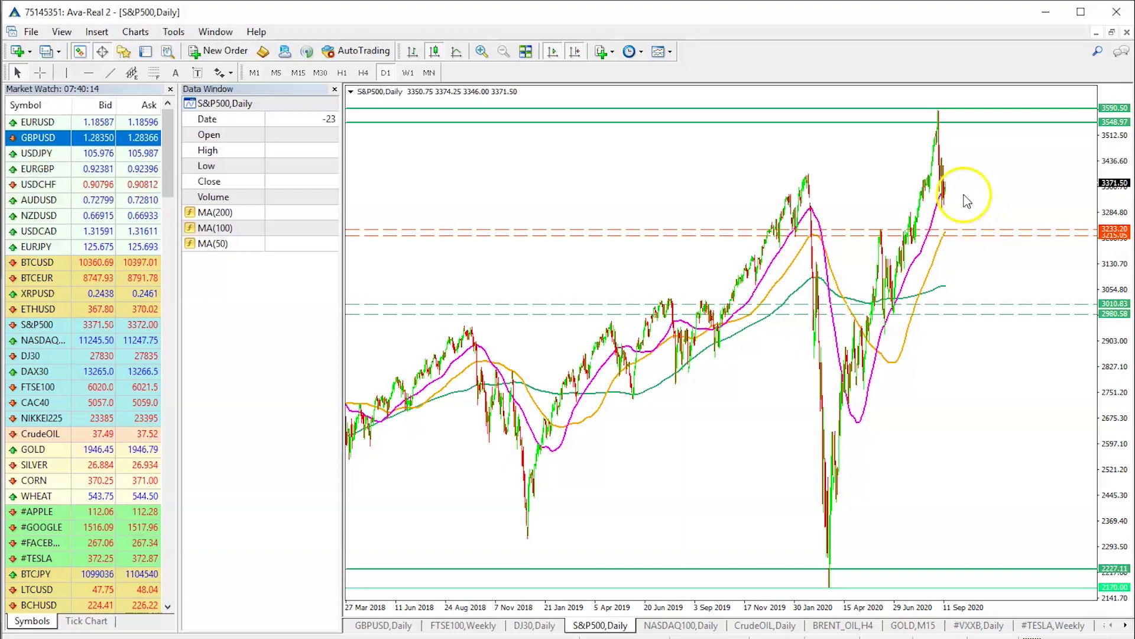
# Compare the latest S&P500 candles with the moving averages and the 3233.20 and 3215.05 levels on the daily and weekly charts
pyautogui.click(480, 50)
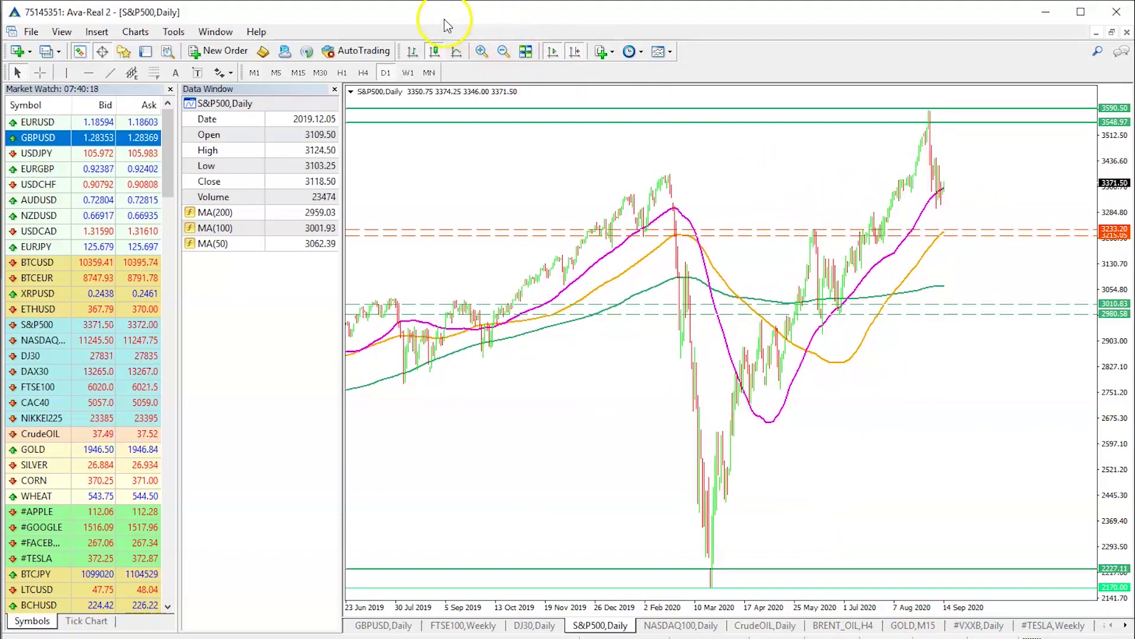
pyautogui.click(481, 51)
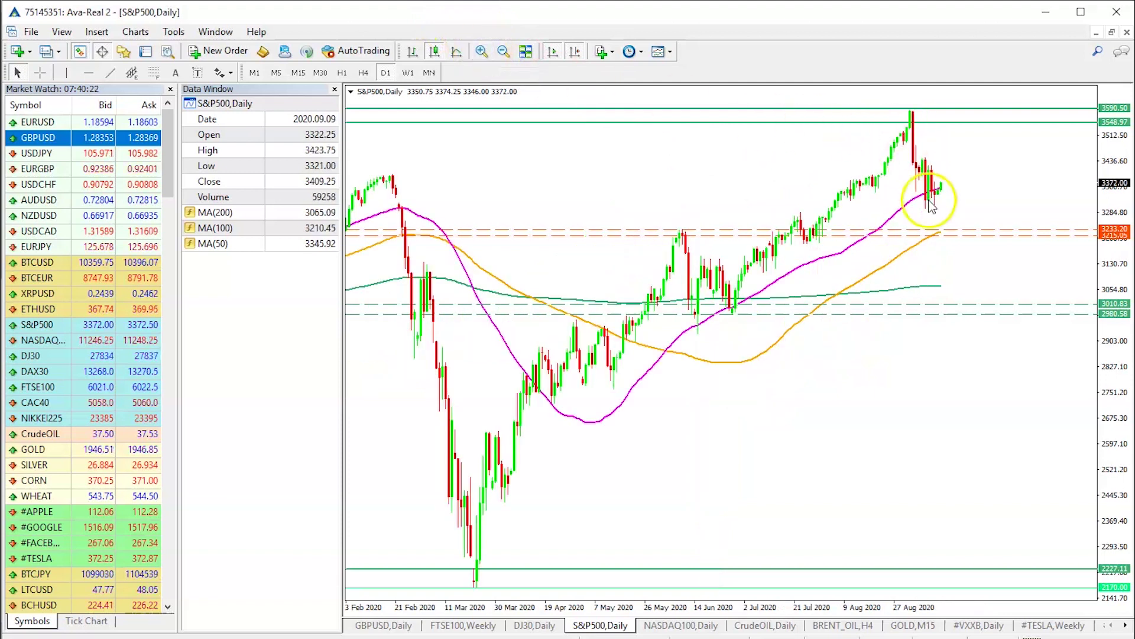
pyautogui.moveTo(942, 190)
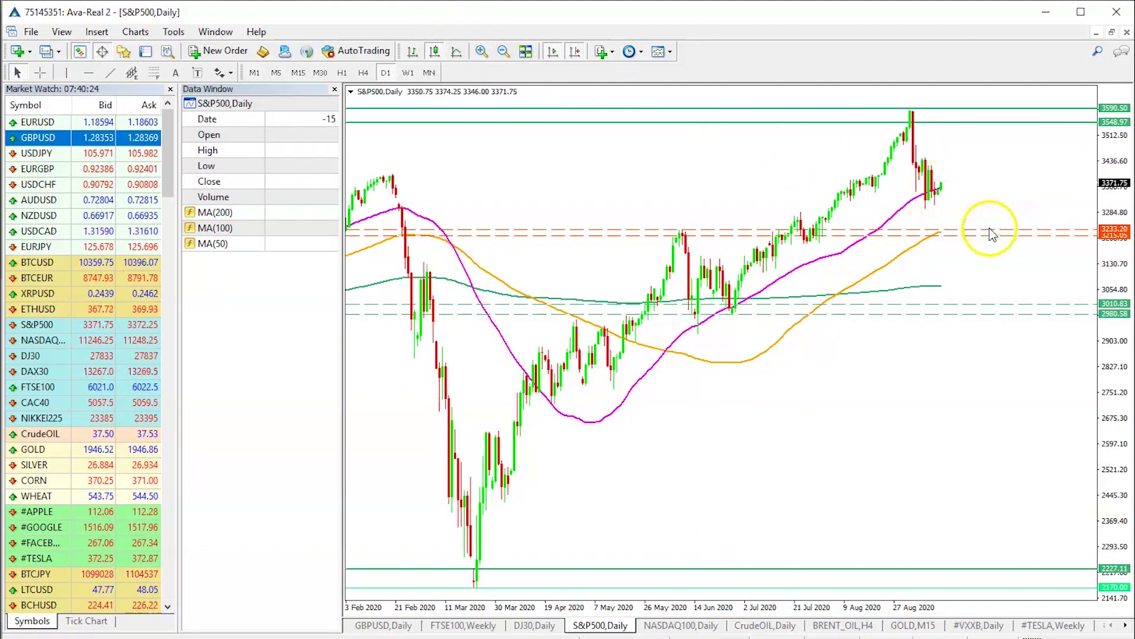
pyautogui.moveTo(993, 234)
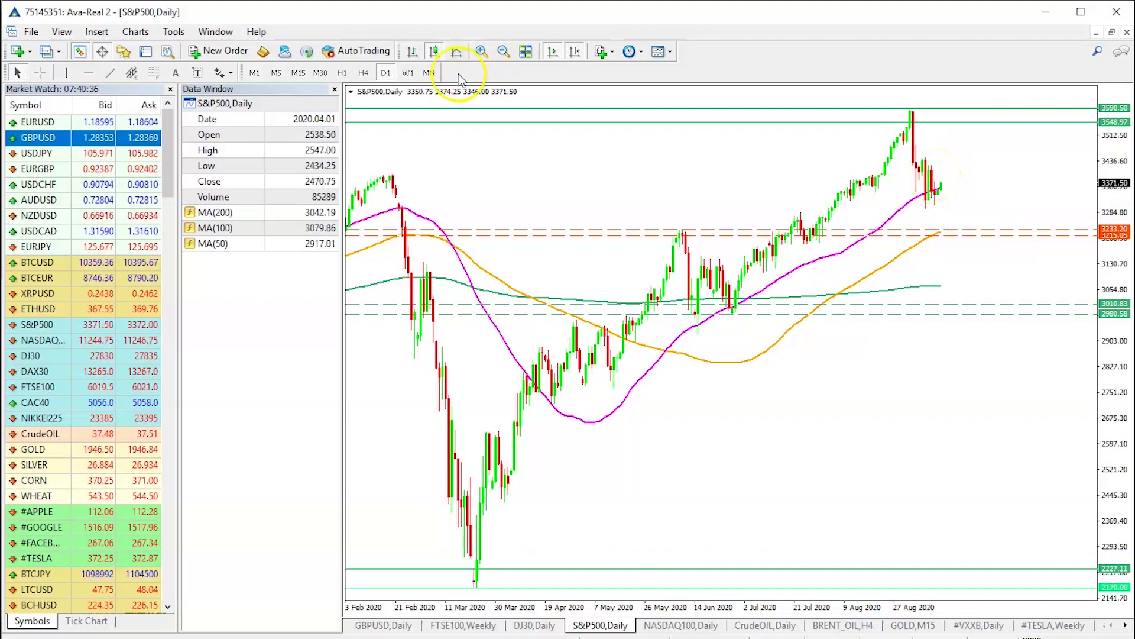
pyautogui.click(408, 73)
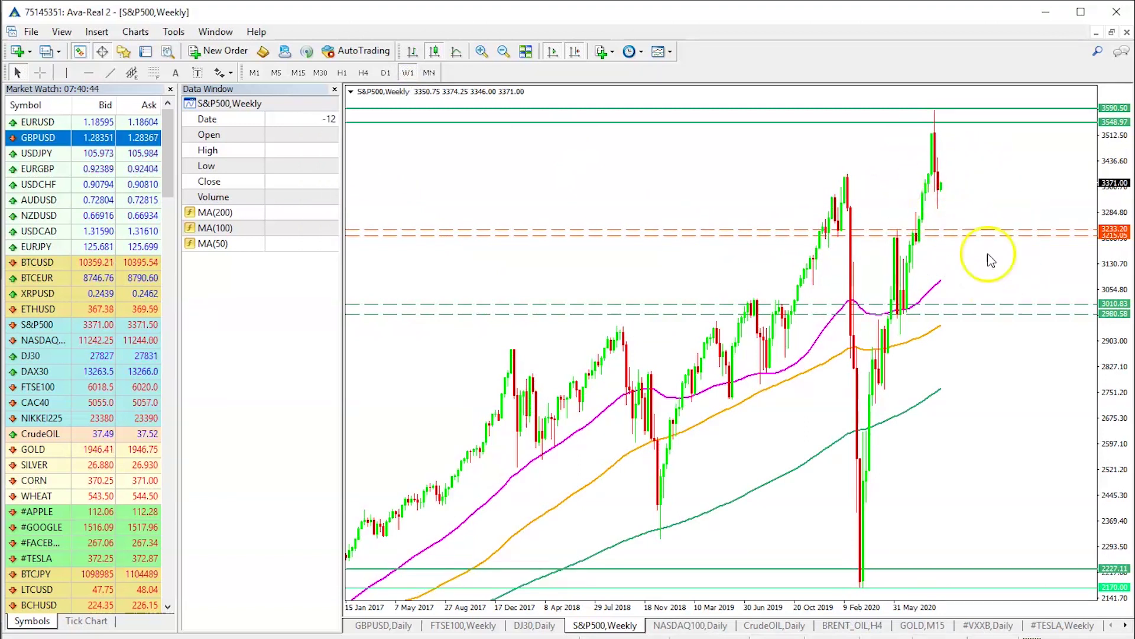
pyautogui.click(948, 628)
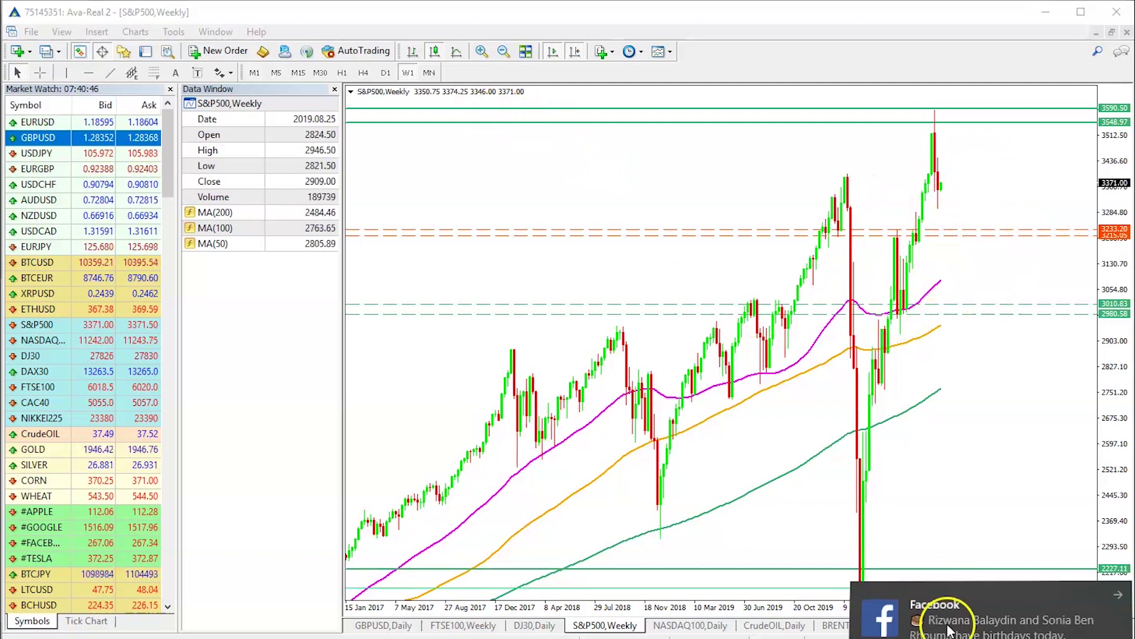
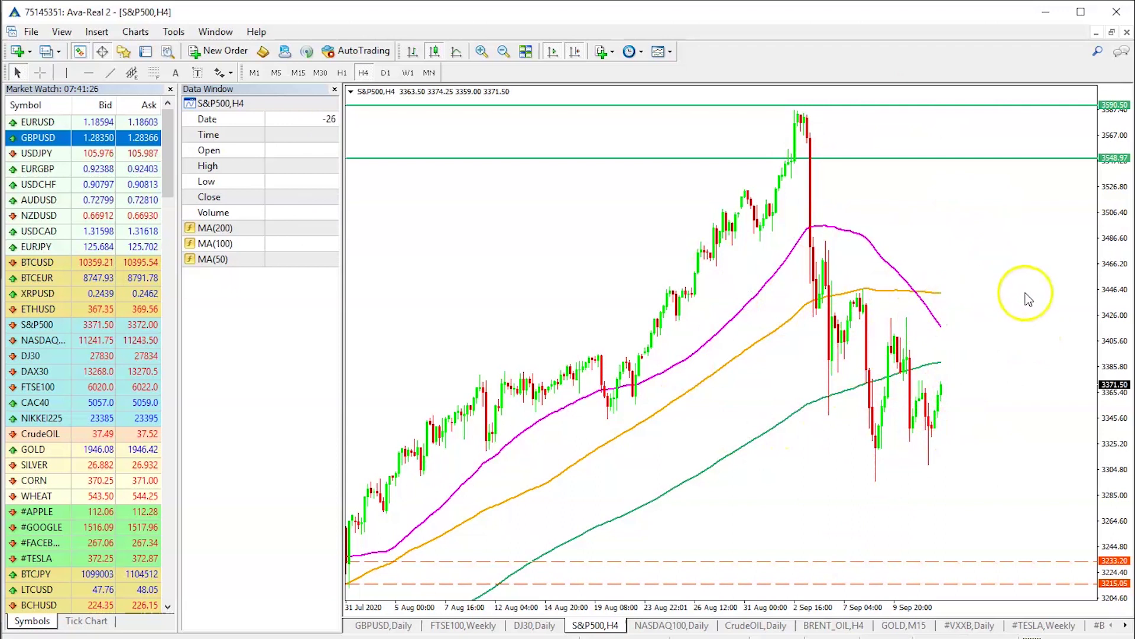
# Draw a descending trend line along the September 2020 swing highs on the H4 S&P500 chart and check it on the daily chart
pyautogui.click(110, 73)
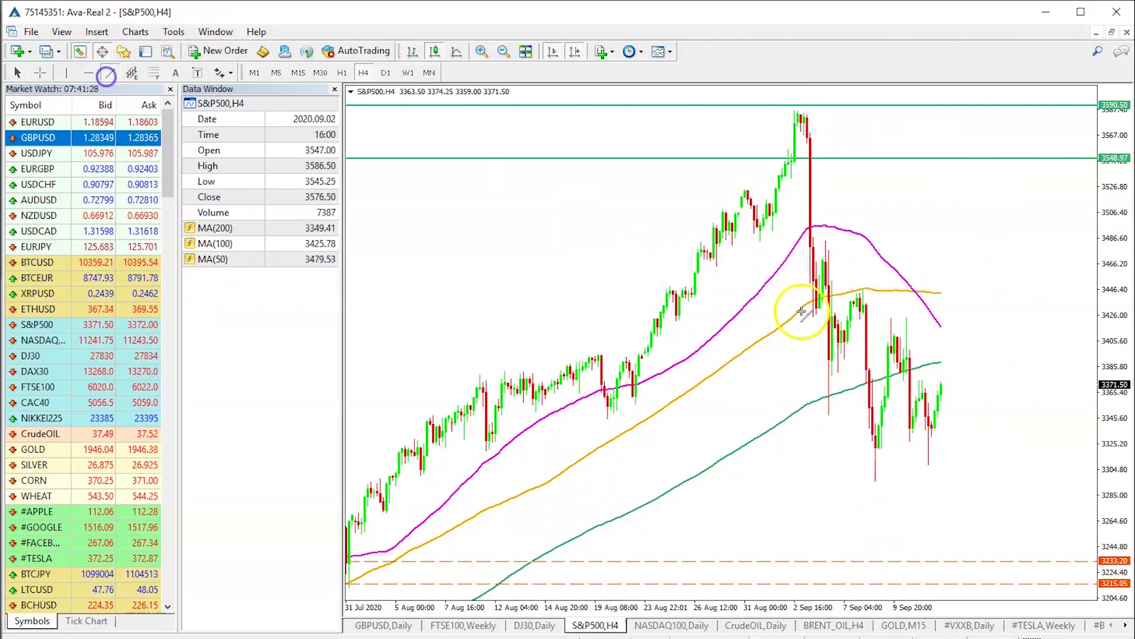
pyautogui.moveTo(827, 238)
pyautogui.mouseDown()
pyautogui.moveTo(977, 337)
pyautogui.moveTo(982, 386)
pyautogui.mouseUp()
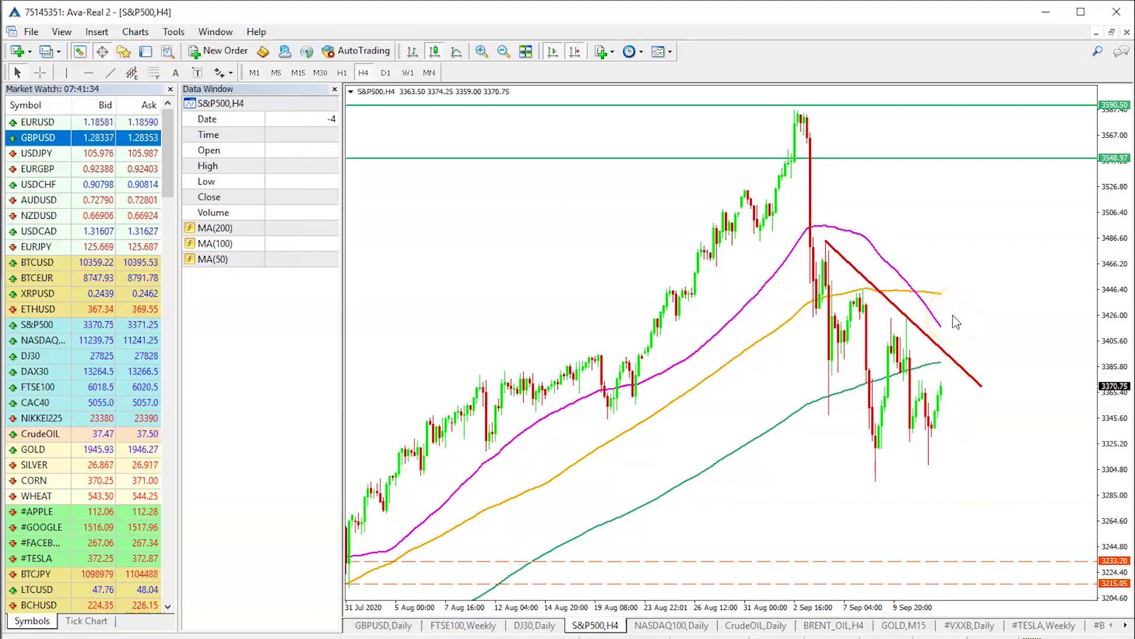
pyautogui.click(385, 72)
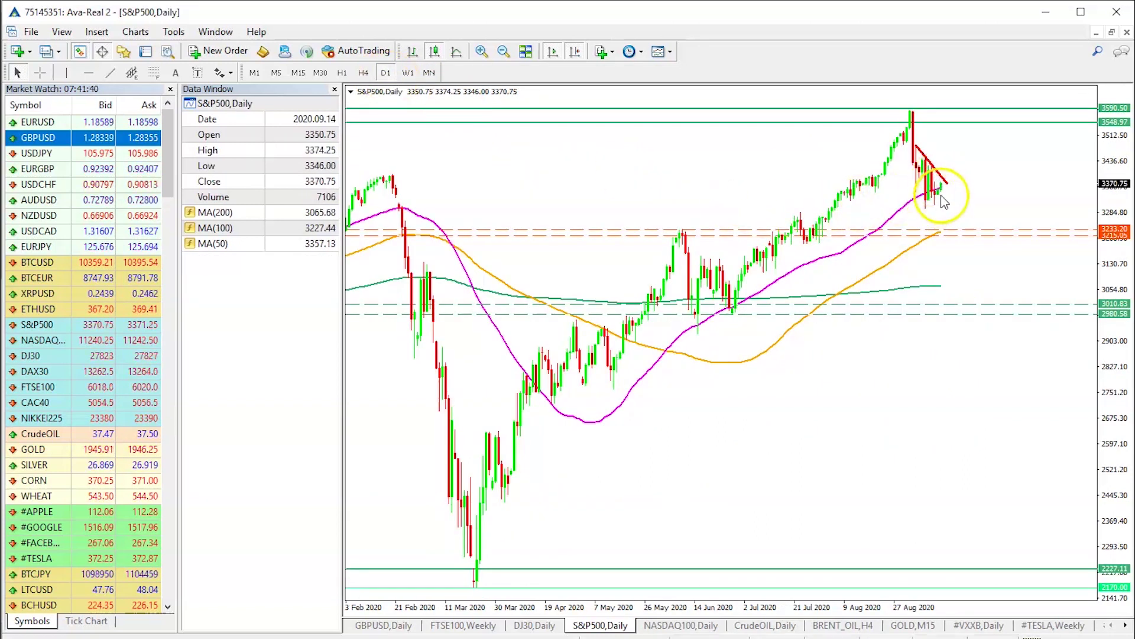
pyautogui.moveTo(944, 188)
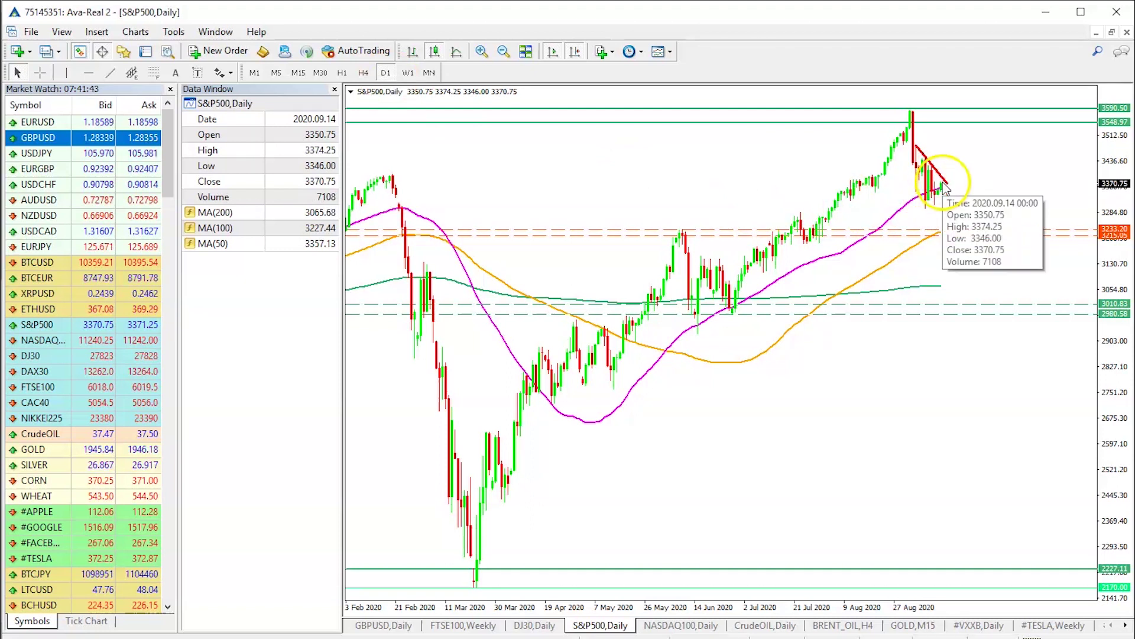
# Return the S&P500 chart to H4 and examine the latest candles against the descending trend line and the 200-period moving average
pyautogui.click(363, 72)
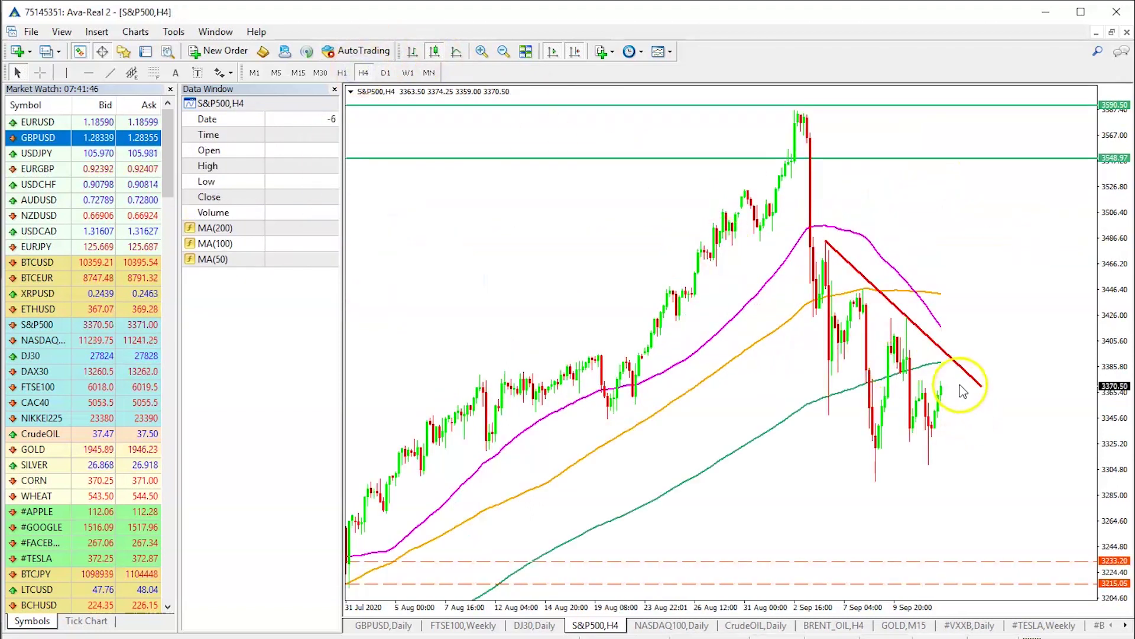
pyautogui.moveTo(941, 366)
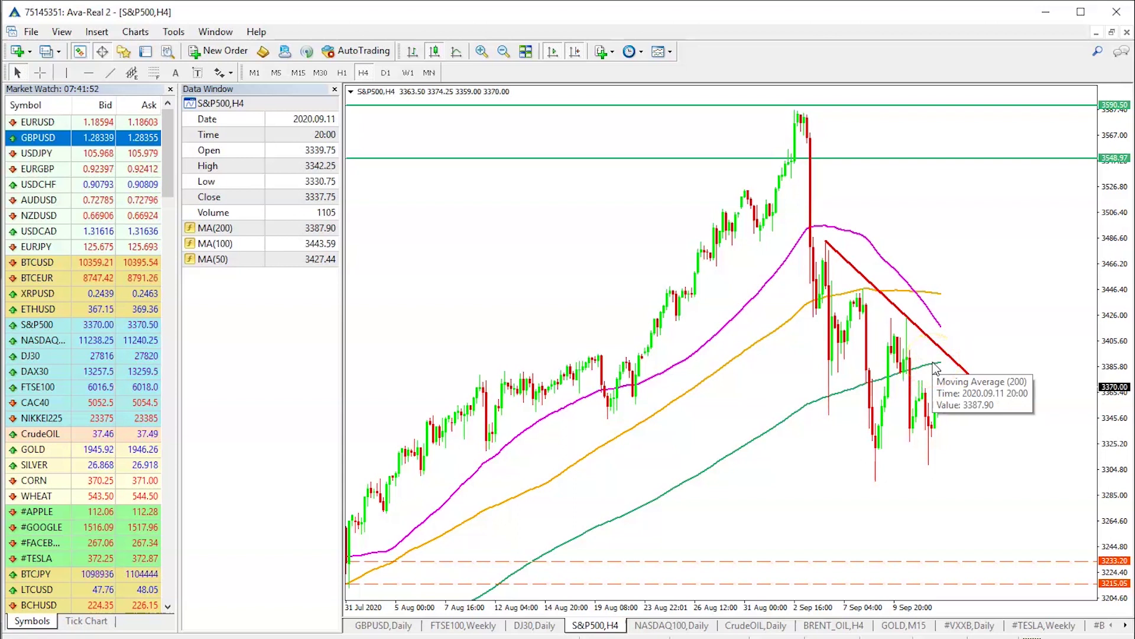
pyautogui.click(937, 368)
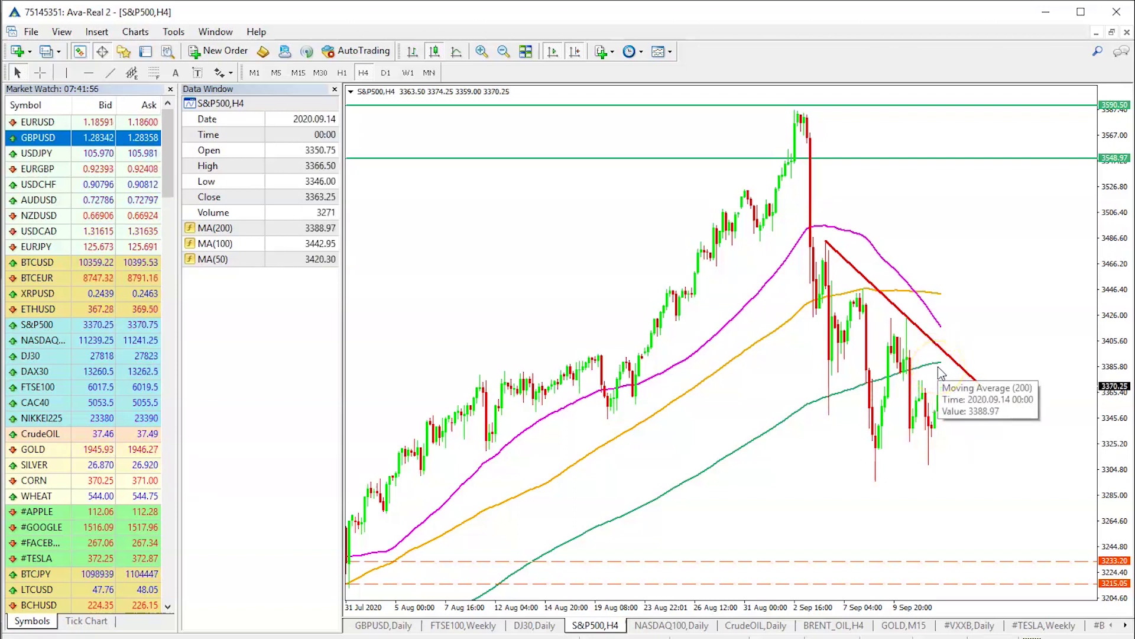
pyautogui.click(940, 370)
pyautogui.click(444, 191)
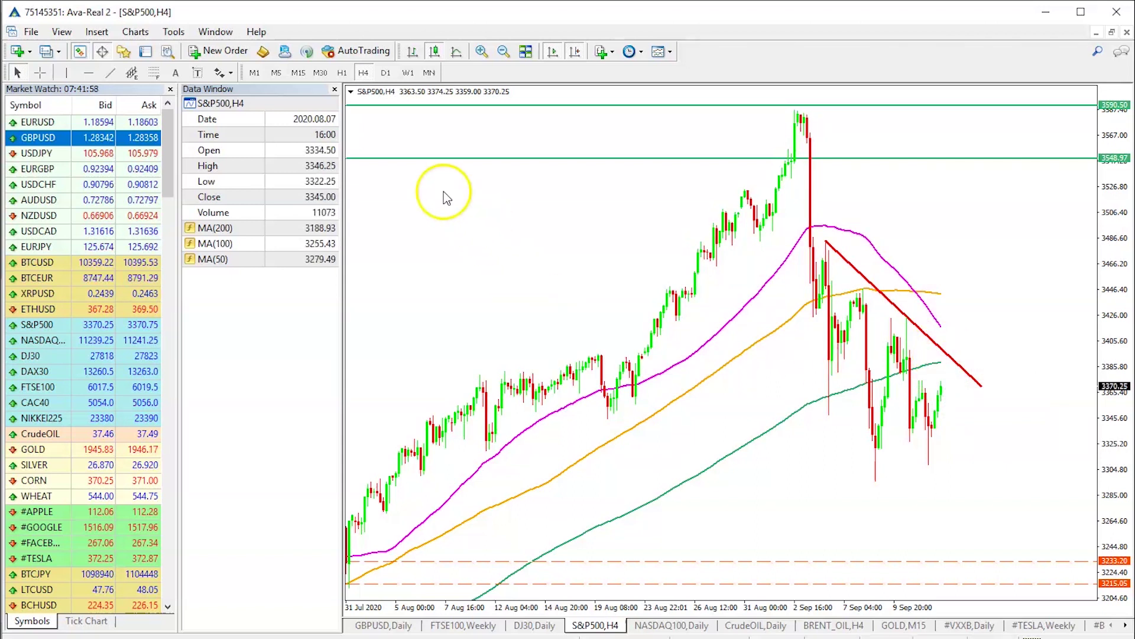
# Show the daily S&P500 chart in closer detail and inspect the latest candles between the 50-period moving average and the trend line
pyautogui.click(384, 73)
pyautogui.click(944, 260)
pyautogui.click(948, 205)
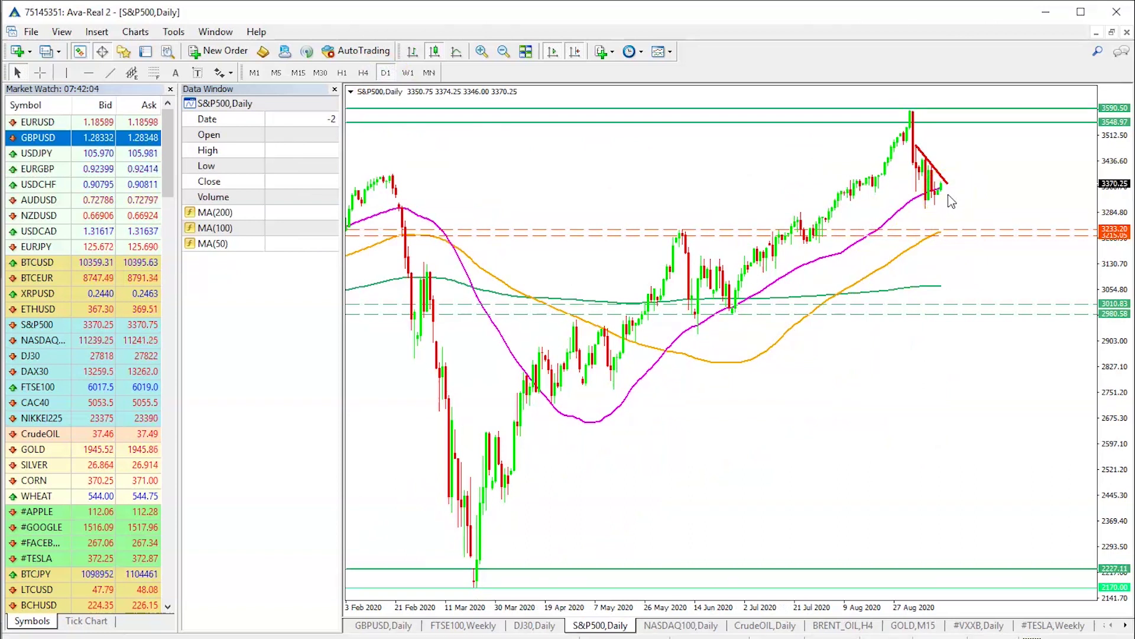
pyautogui.moveTo(937, 190)
pyautogui.click(811, 172)
pyautogui.click(482, 51)
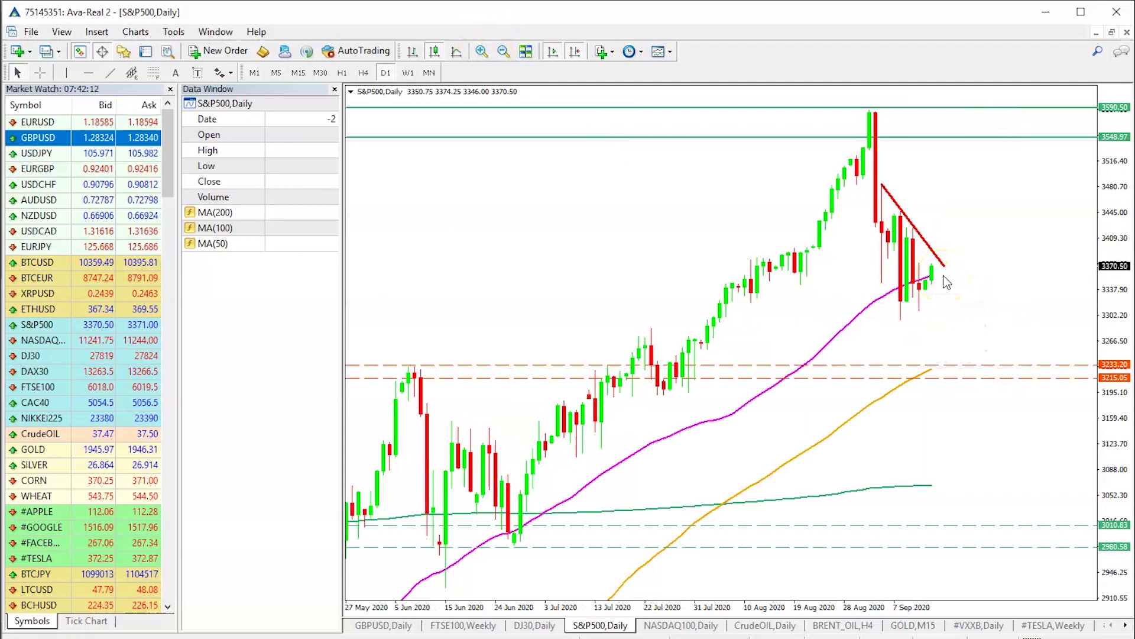
pyautogui.click(927, 271)
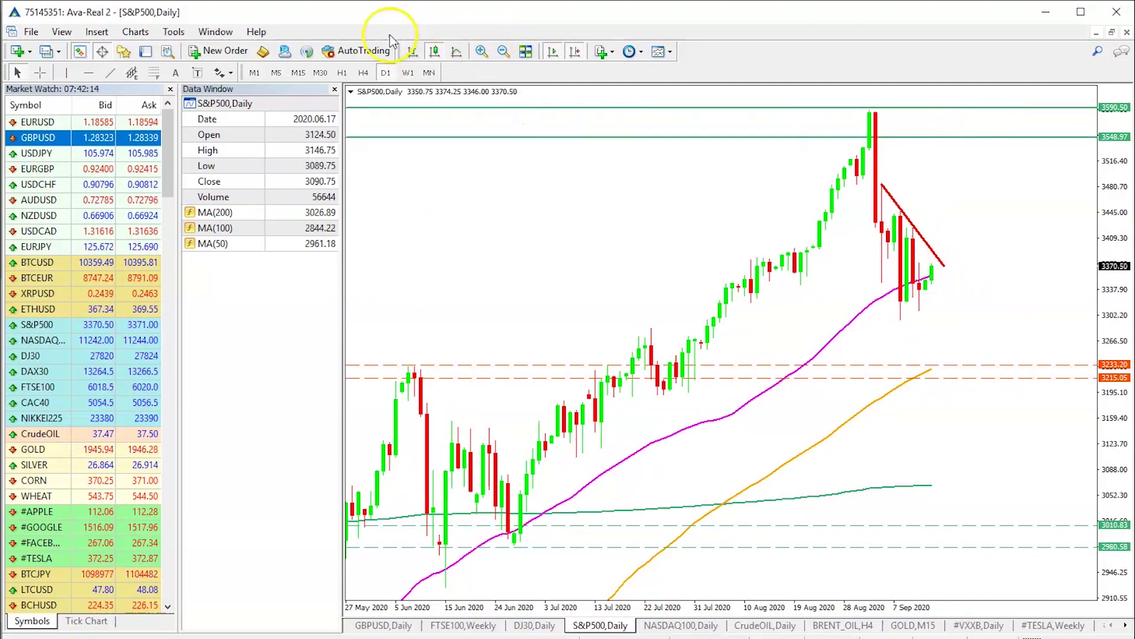
# Switch the S&P500 chart to the H4 timeframe and show its price history back to June 2020
pyautogui.click(363, 73)
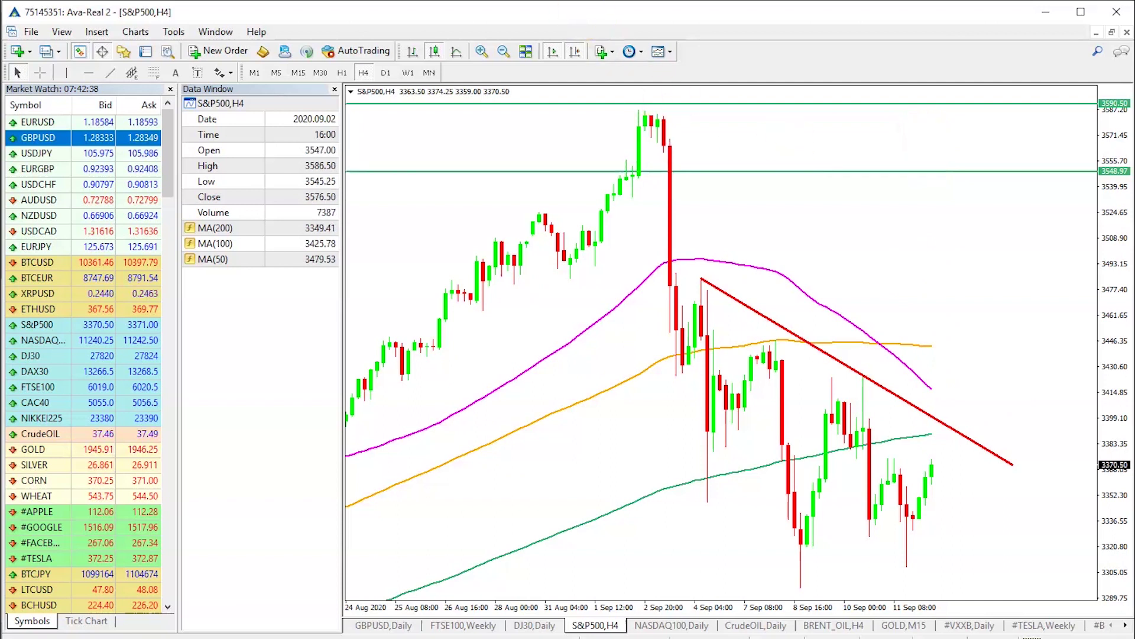
pyautogui.click(502, 55)
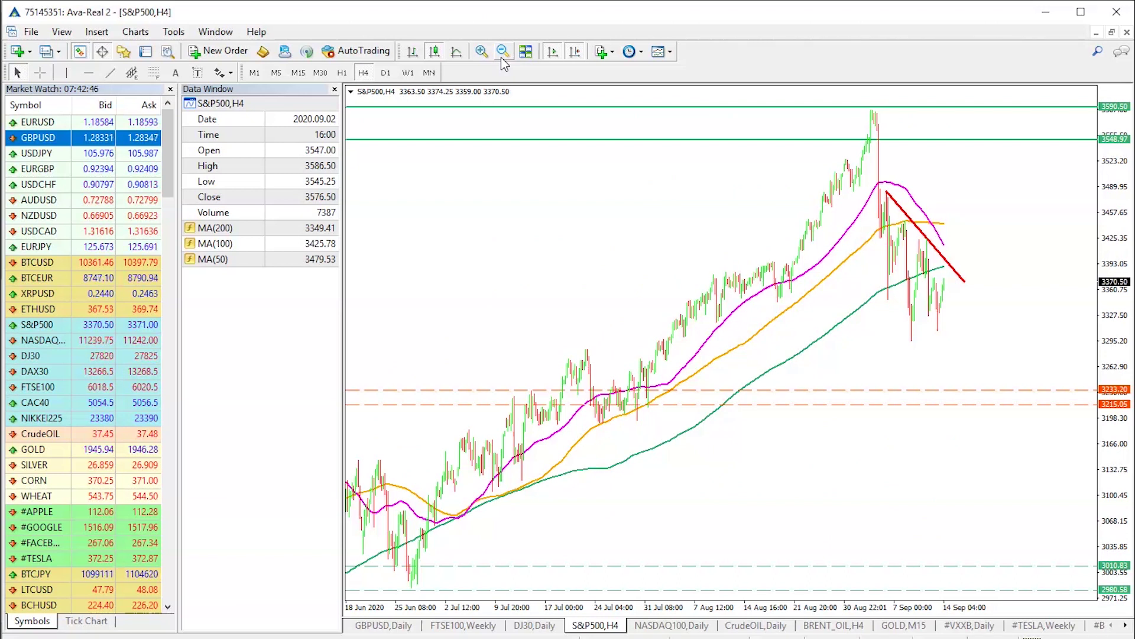
# Examine how the H4 S&P500 price behaves around the 200-period moving average from July to mid-September 2020
pyautogui.click(433, 536)
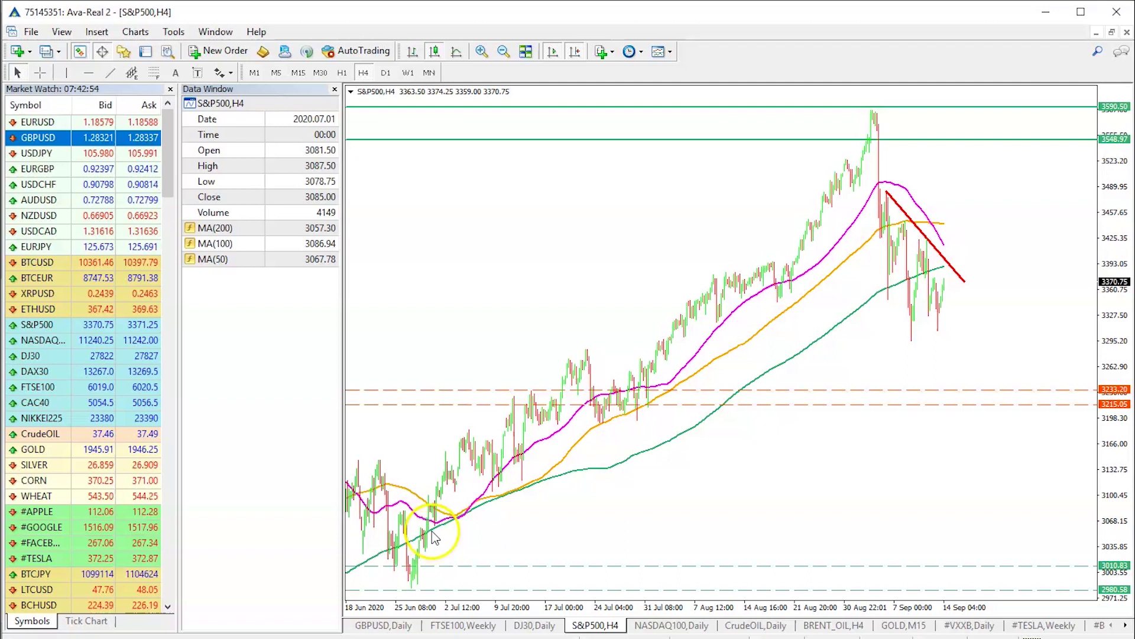
pyautogui.moveTo(432, 526)
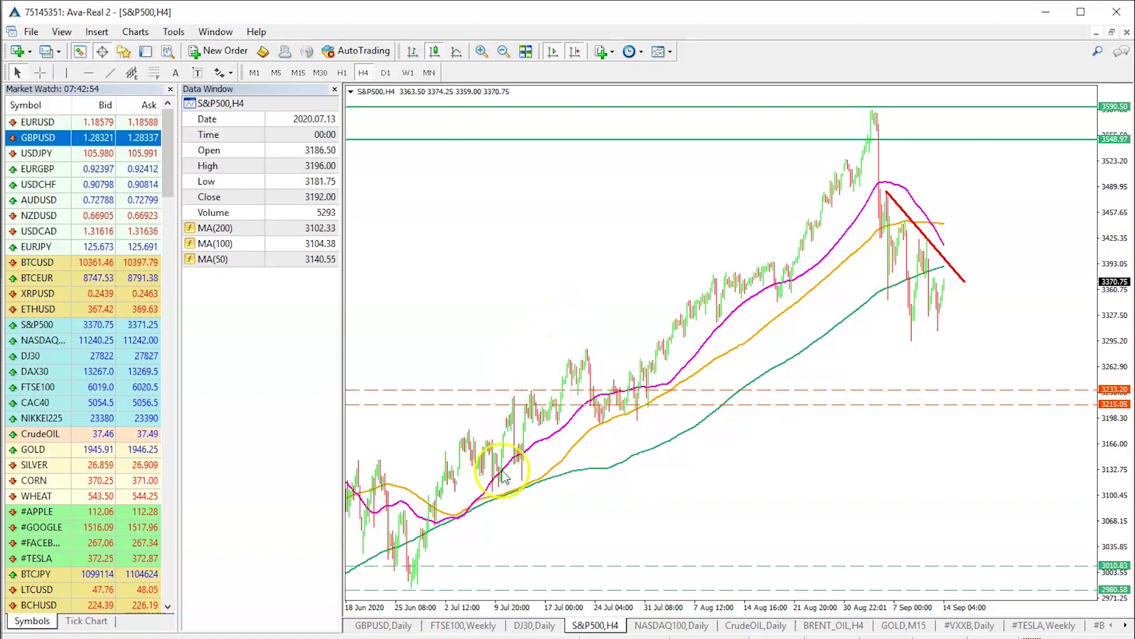
pyautogui.moveTo(611, 425)
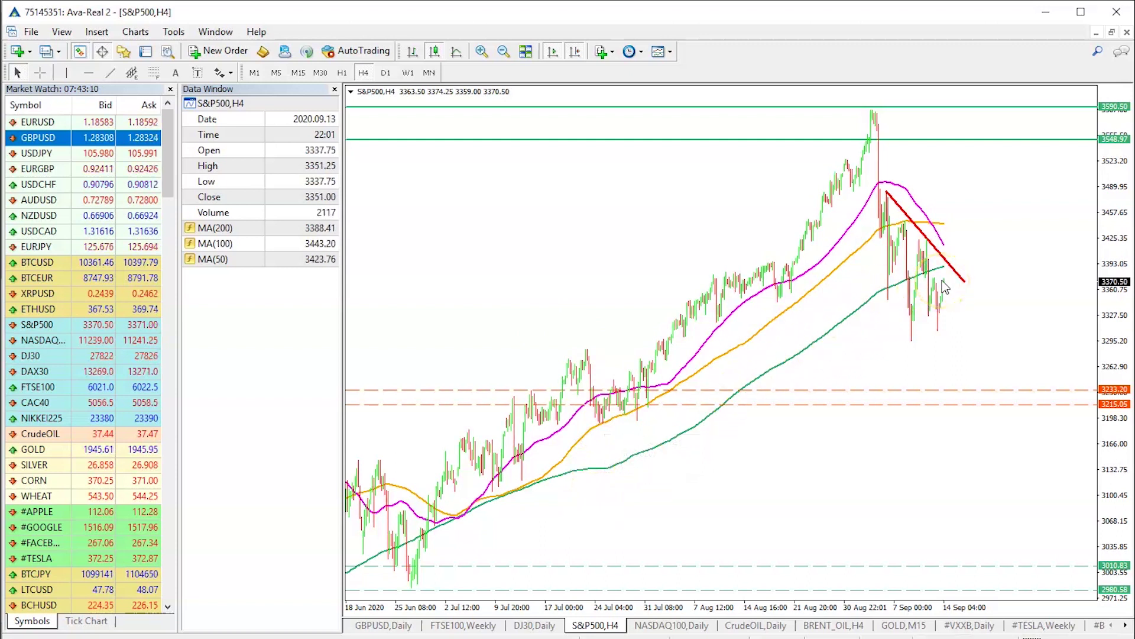
pyautogui.click(889, 299)
pyautogui.click(899, 300)
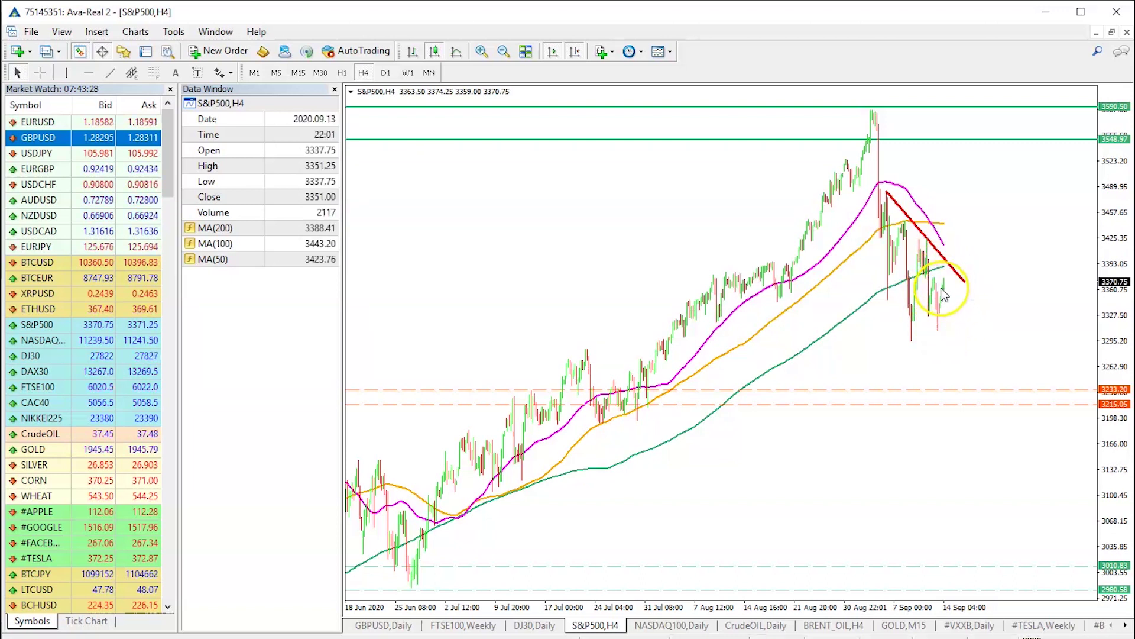
# Show the H4 S&P500 chart in closer detail and read the 200-period moving average's value near the latest candles
pyautogui.click(481, 52)
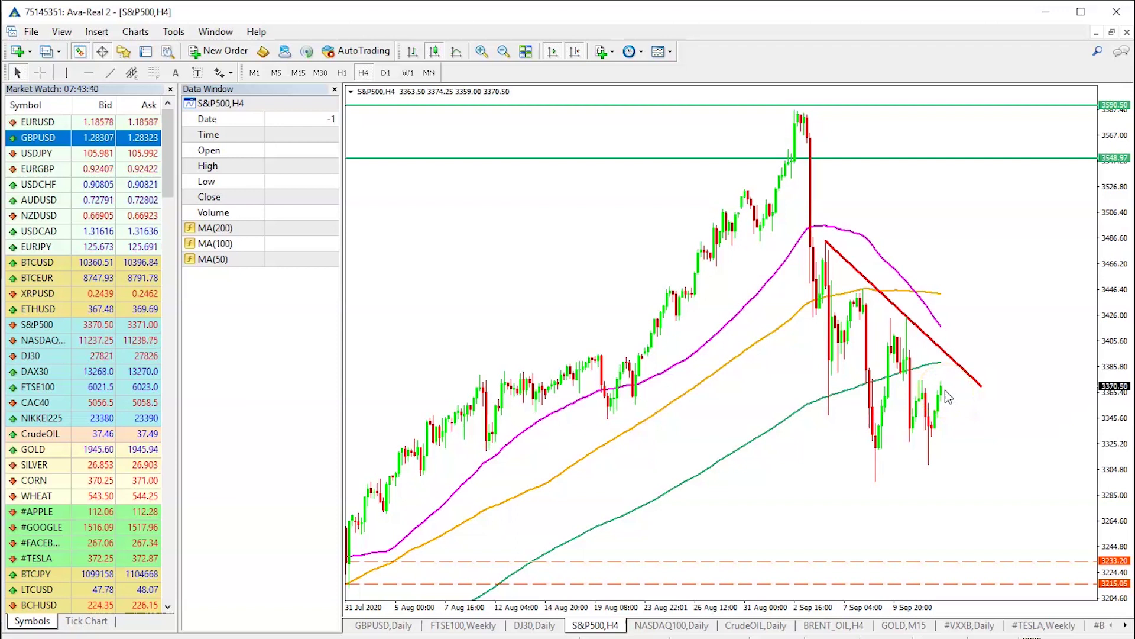
pyautogui.click(941, 364)
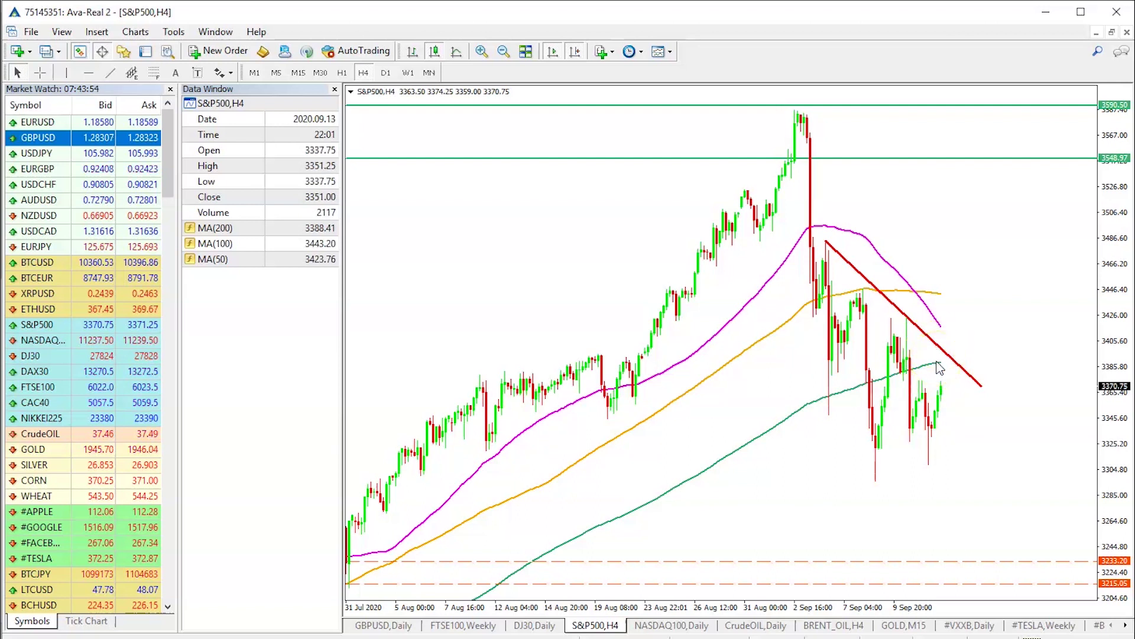
pyautogui.moveTo(939, 368)
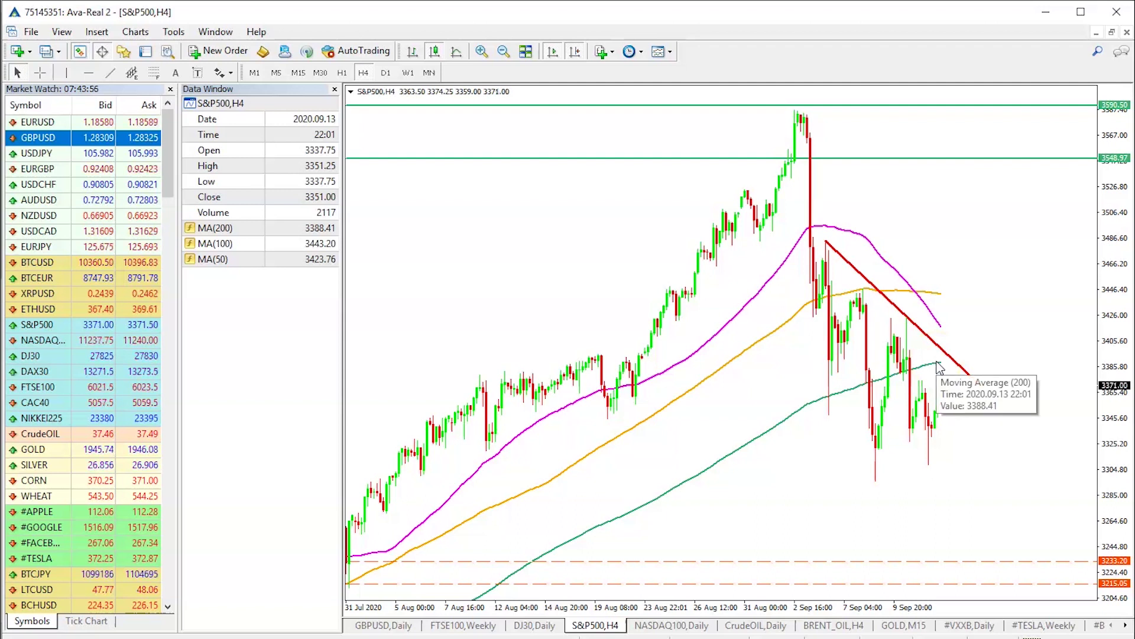